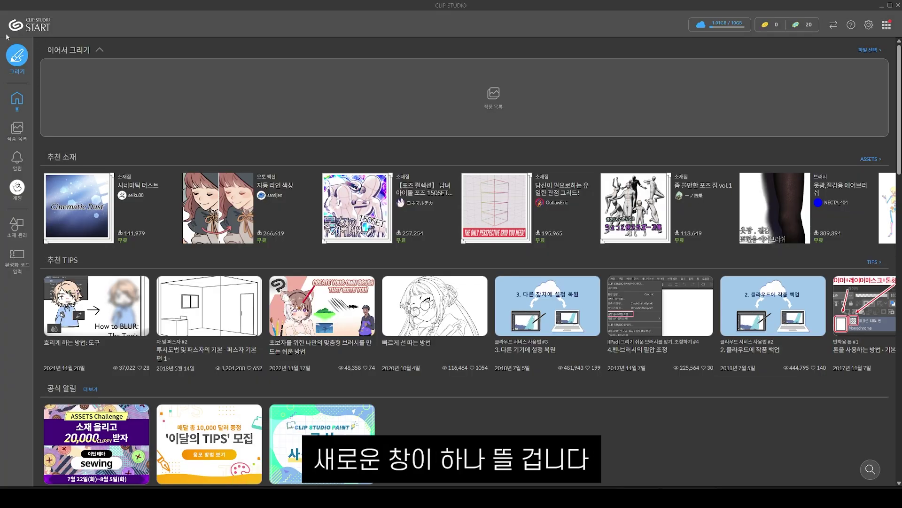
Launch Clip Studio Paint from the start screen and open the settings for a new file.
left_click(17, 55)
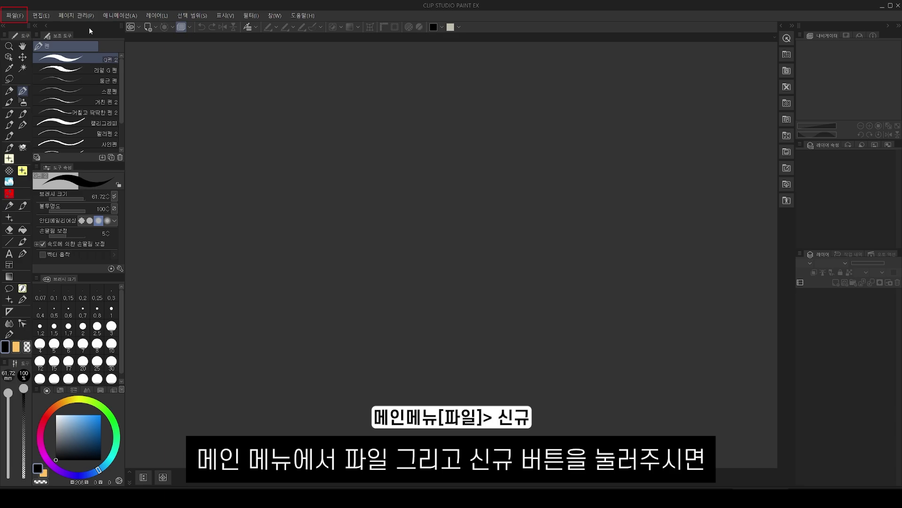
left_click(15, 15)
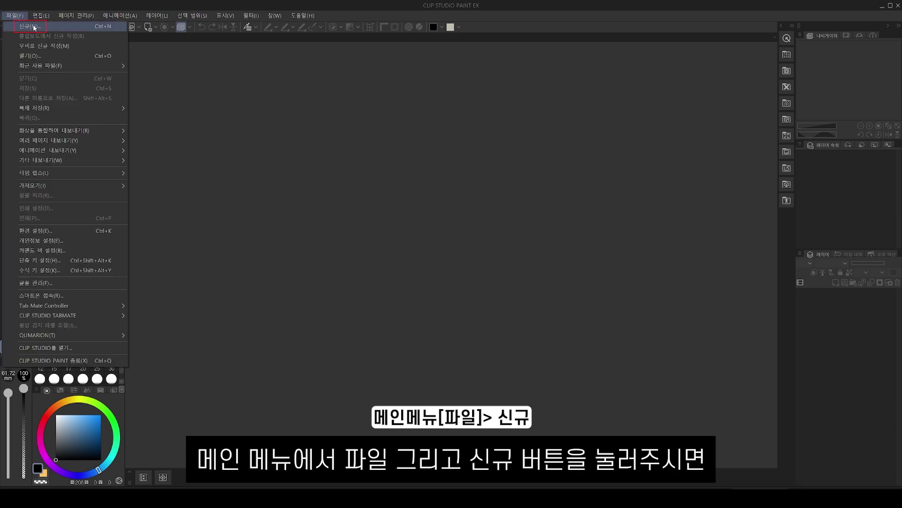
left_click(34, 27)
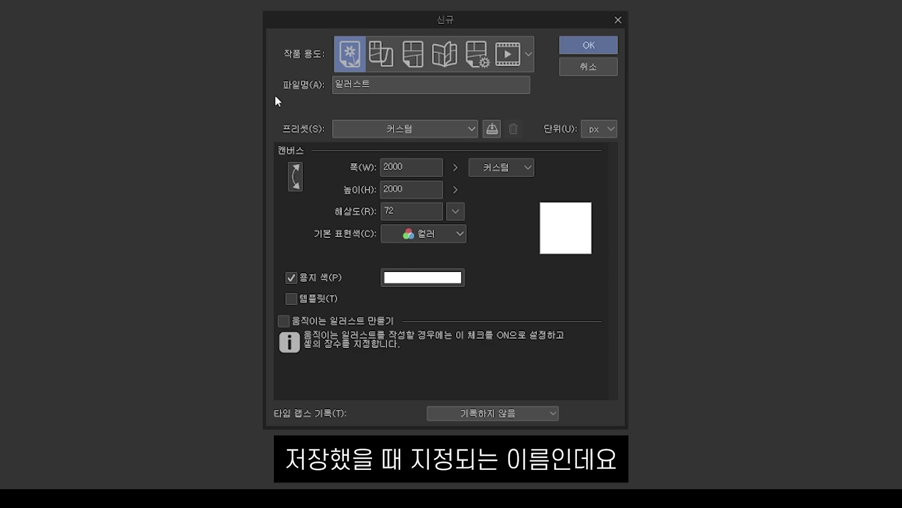
Name the new illustration file 펭귄집사.
left_click_drag(399, 86, 304, 87)
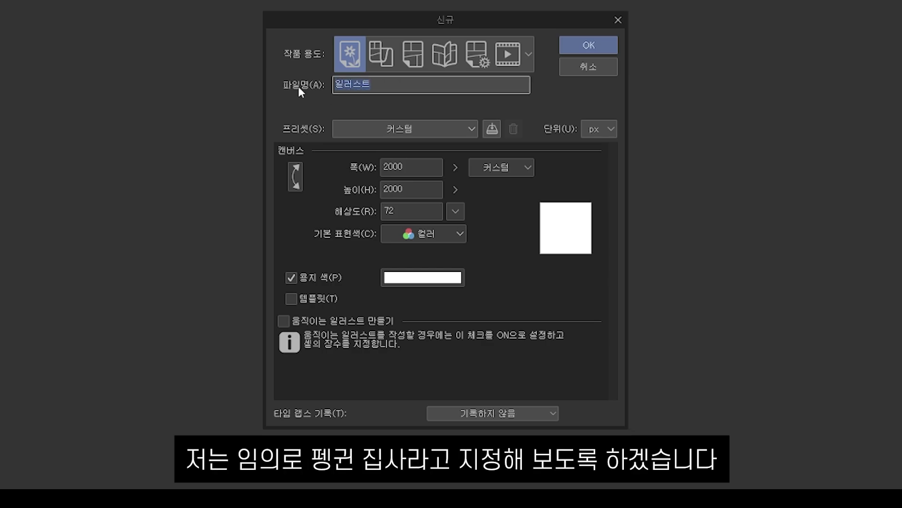
type("사펭권집사")
left_click(299, 120)
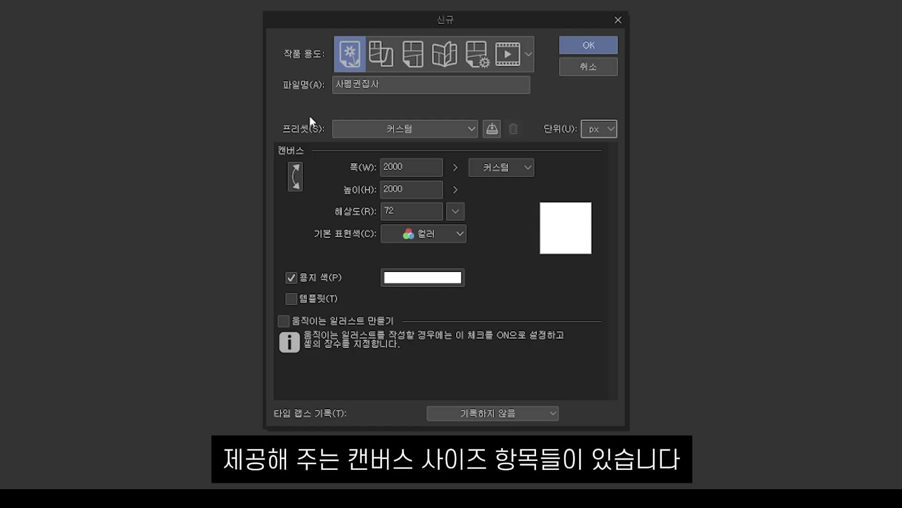
Choose the custom (커스텀) canvas preset and set the measurement unit to px.
left_click(405, 129)
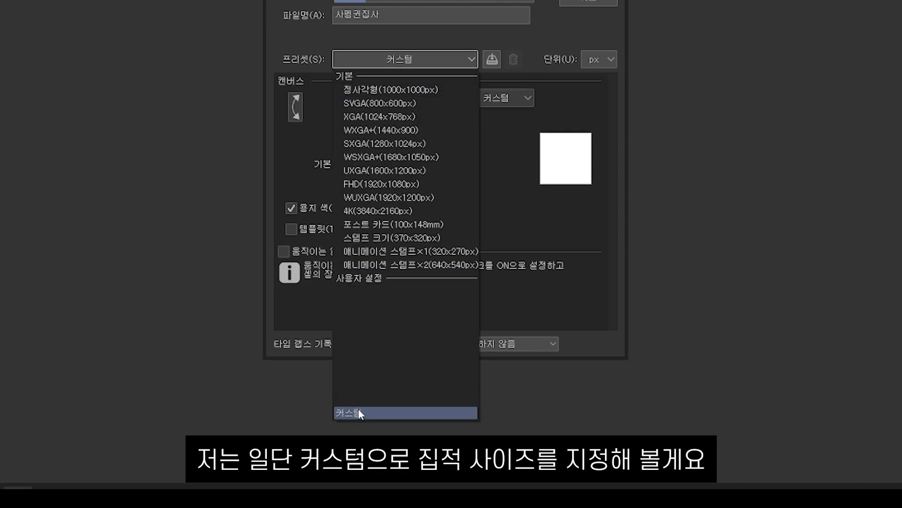
left_click(359, 413)
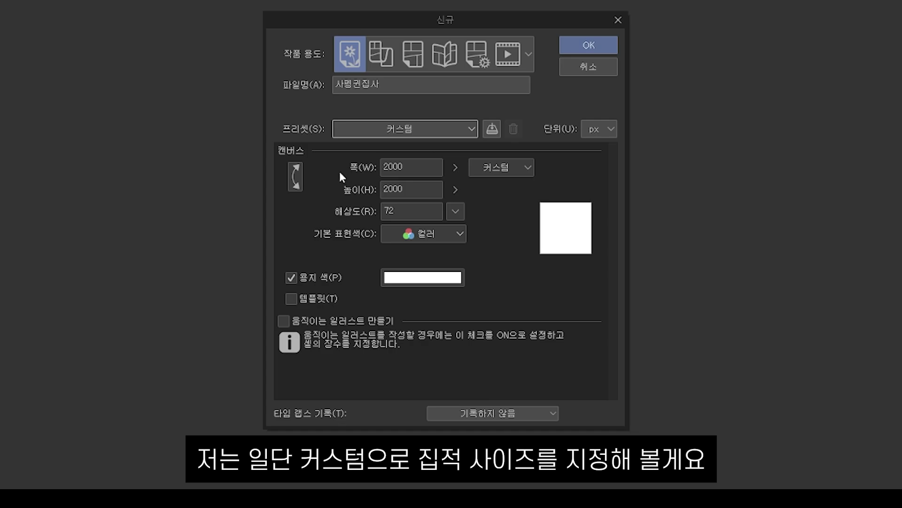
left_click(605, 131)
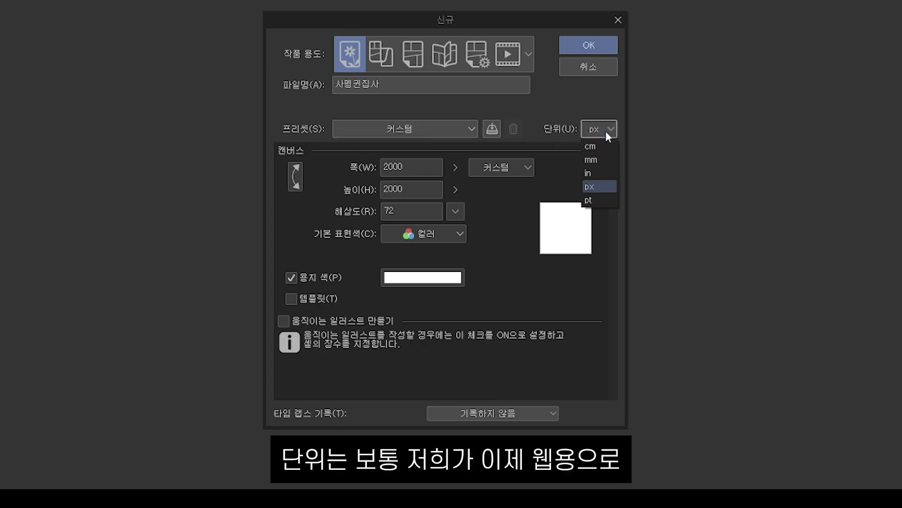
left_click(604, 188)
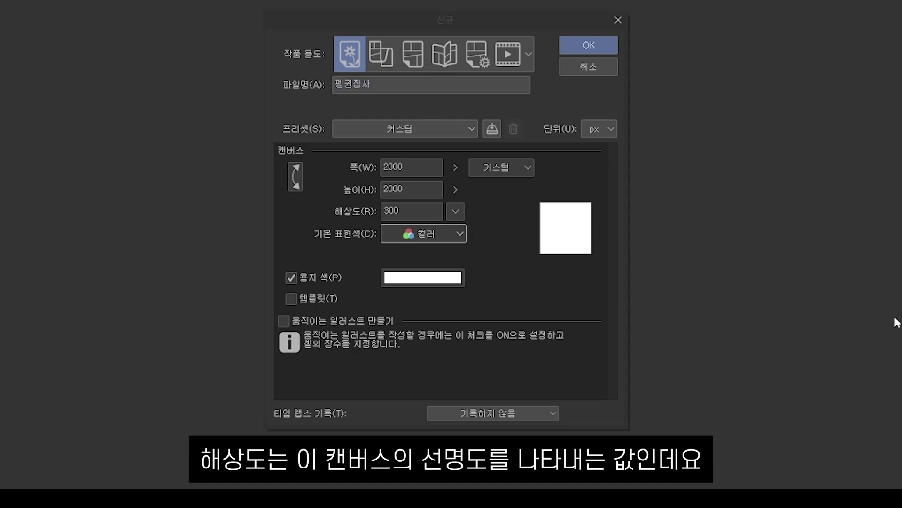
Set the resolution to 300 dpi and the basic expression color to color (컬러), and create the canvas.
left_click(454, 212)
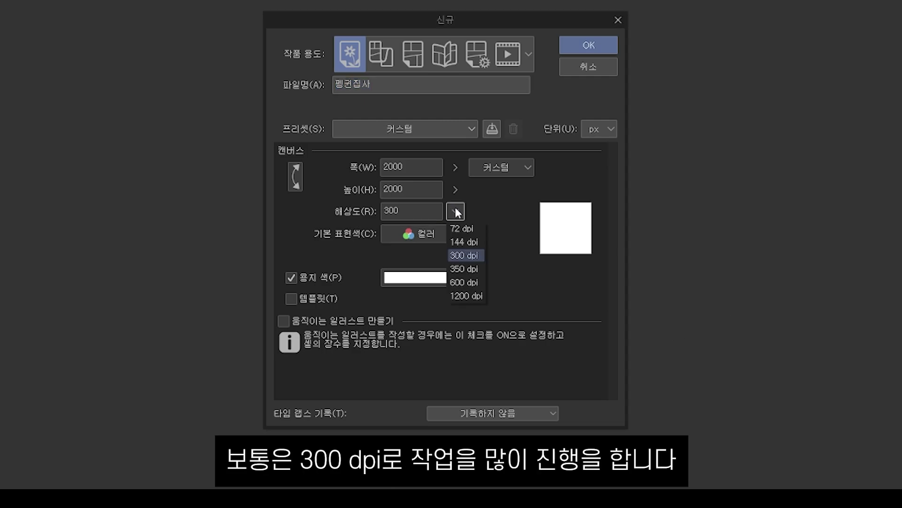
left_click(479, 255)
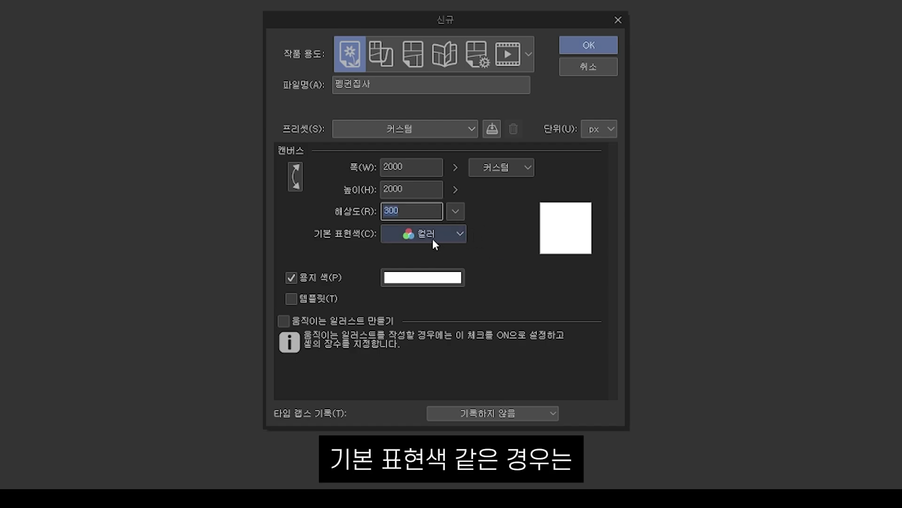
left_click(456, 238)
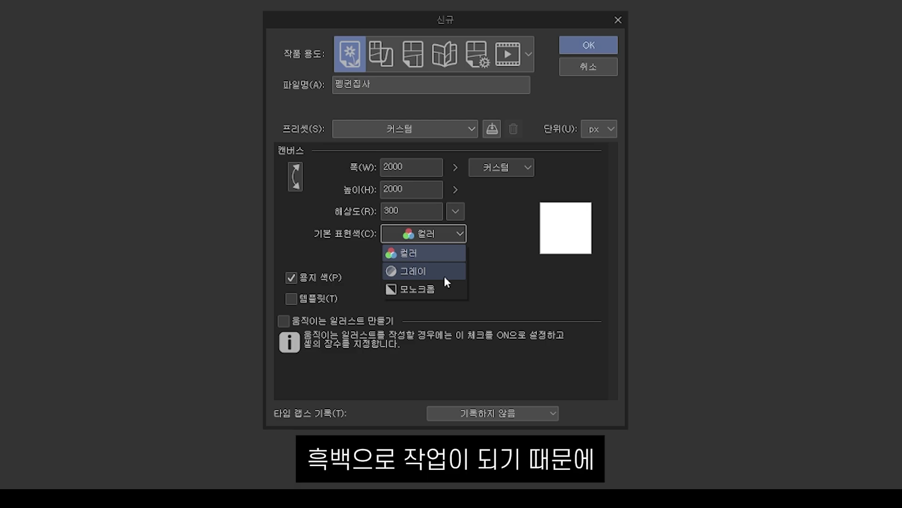
left_click(460, 251)
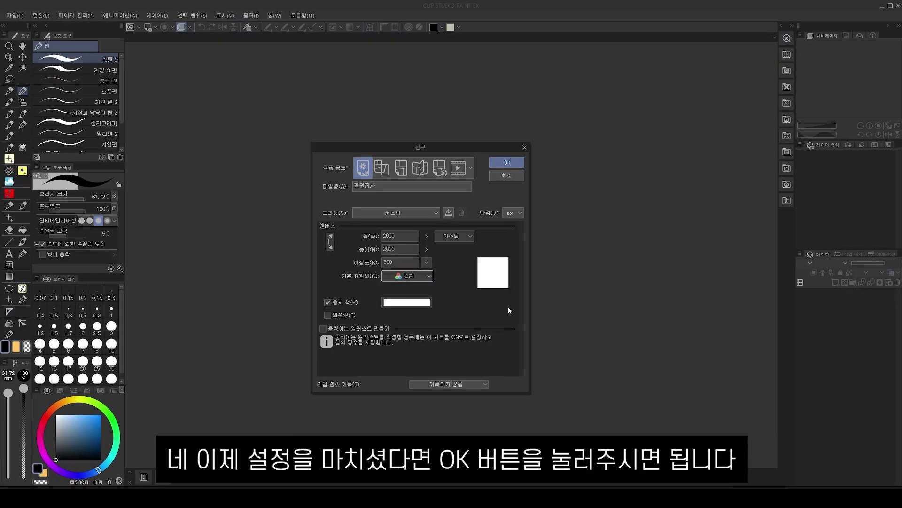
left_click(522, 163)
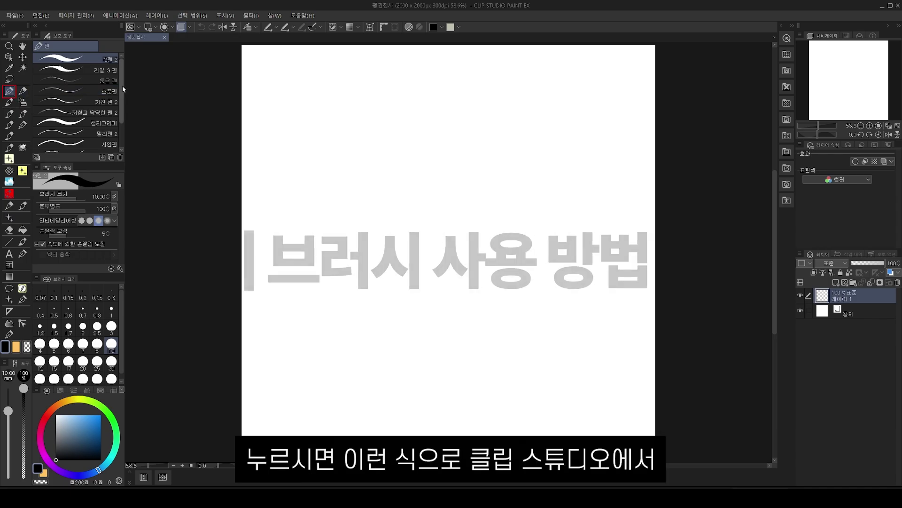
Draw a black outline of a penguin with a tilted top hat and a monocle on layer 1 with the G-pen.
mouse_move(122, 85)
left_mouse_down()
mouse_move(125, 100)
mouse_move(123, 76)
left_mouse_up()
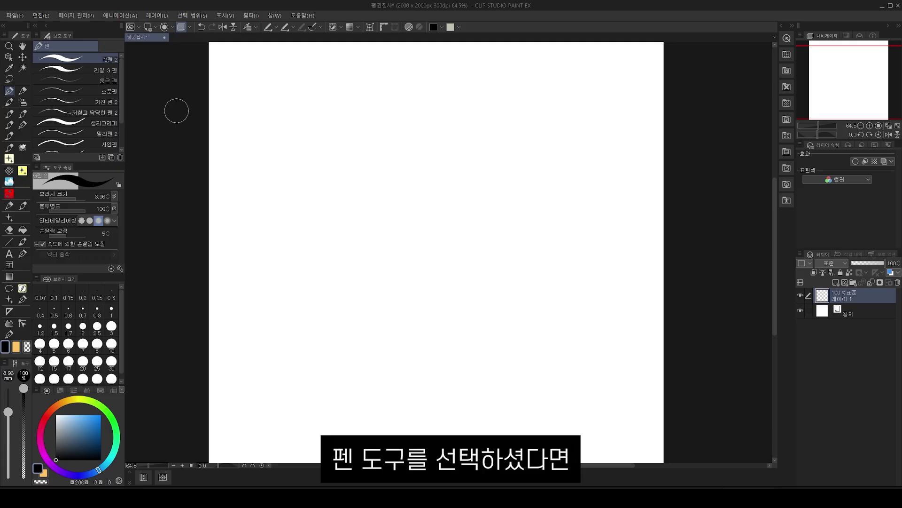
left_click_drag(269, 251, 336, 249)
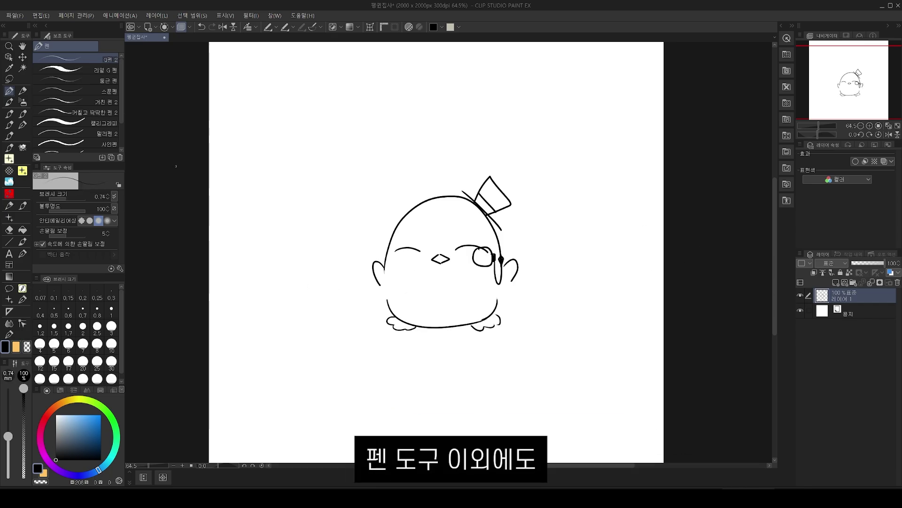
Try other drawing tools up to the soft Airbrush and return to the G-pen.
left_click(22, 91)
left_click(22, 102)
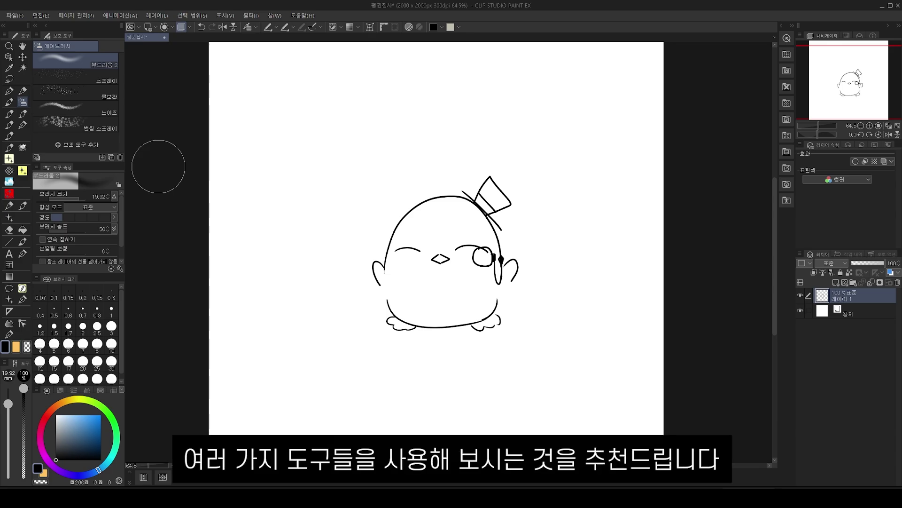
key("p")
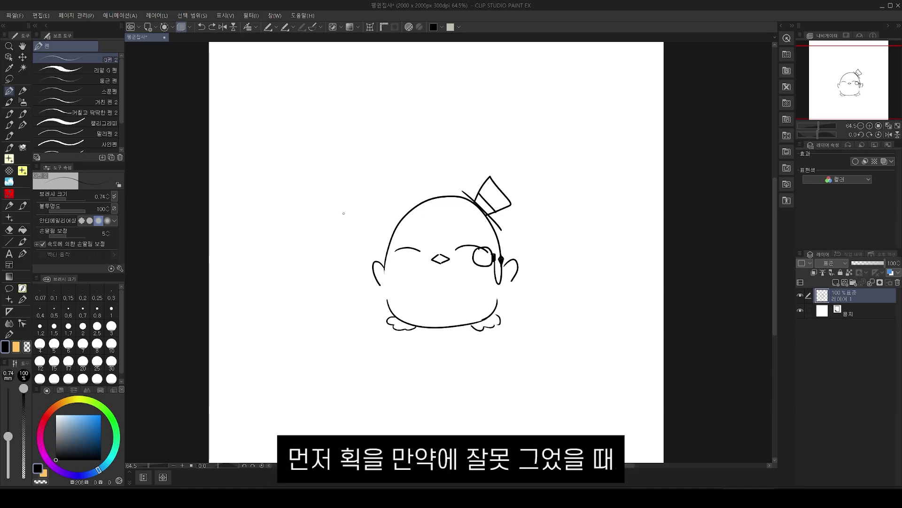
Draw a thin diagonal stick ending at the wing opposite the monocle, and undo and redo the stroke.
left_click_drag(341, 210, 376, 266)
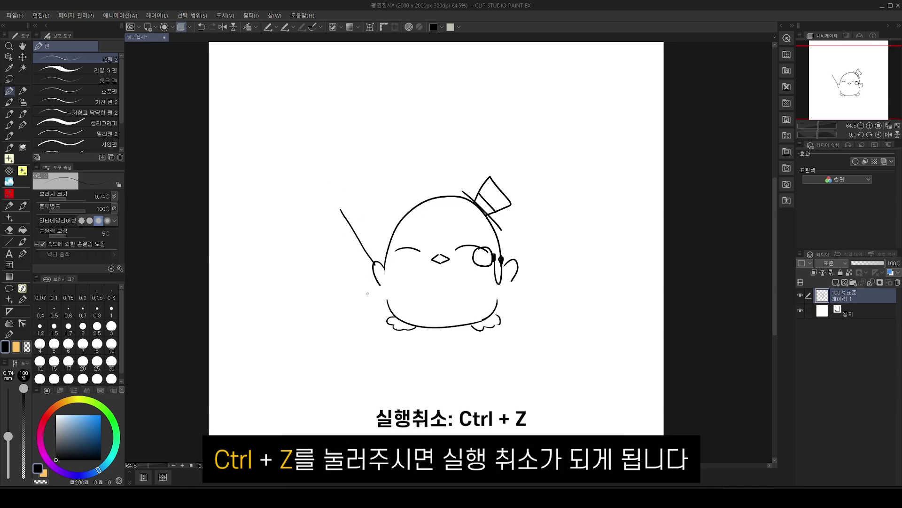
key("ctrl+z")
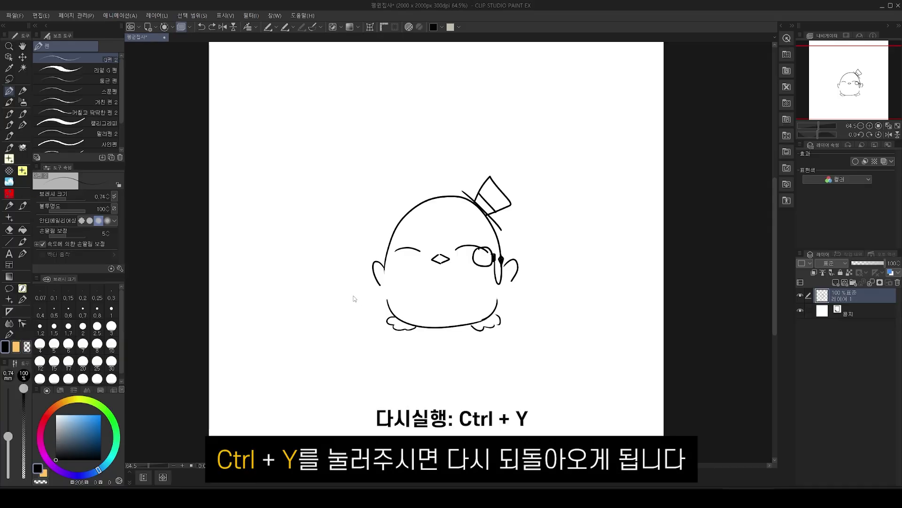
key("ctrl+y")
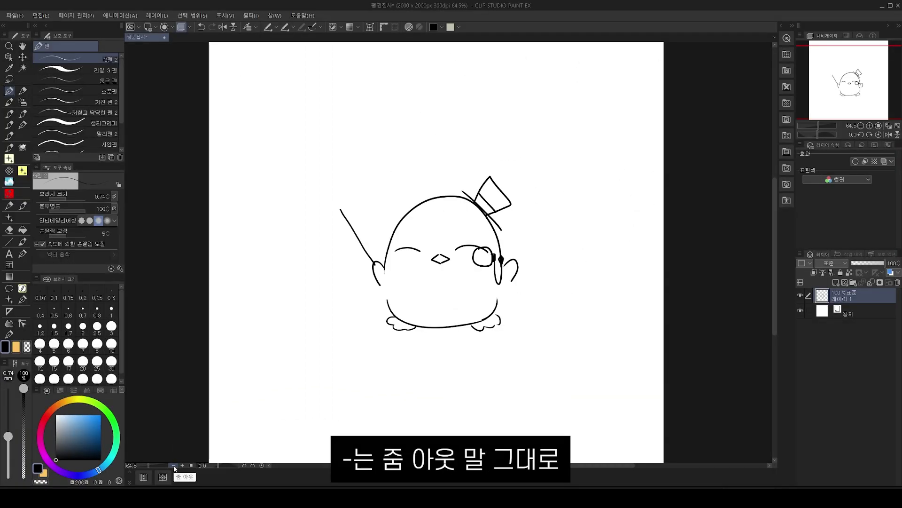
Zoom the canvas out to 50%, in to 100%, and back out to about 66%.
left_click(174, 466)
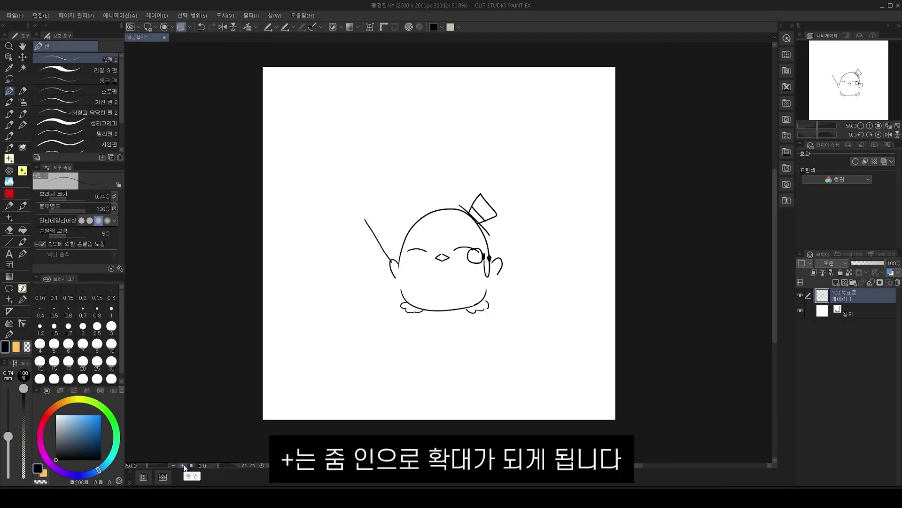
left_click(183, 466)
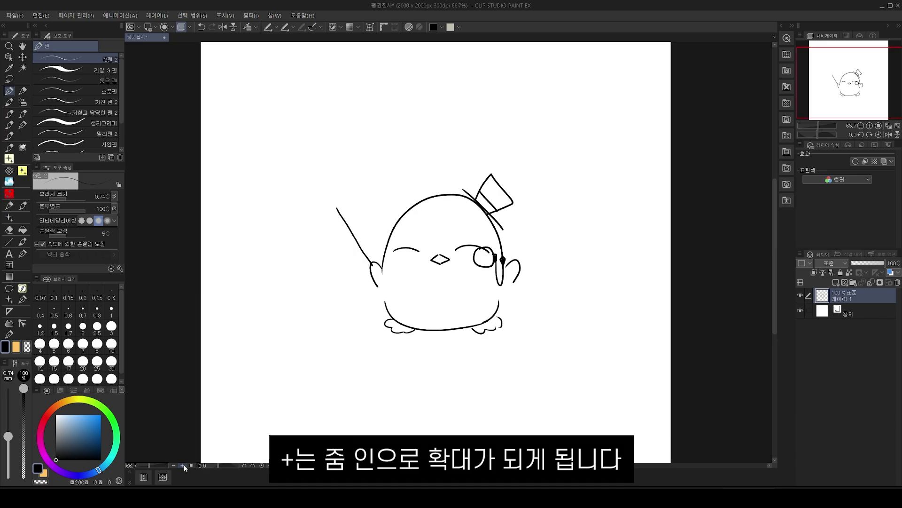
left_click(184, 466)
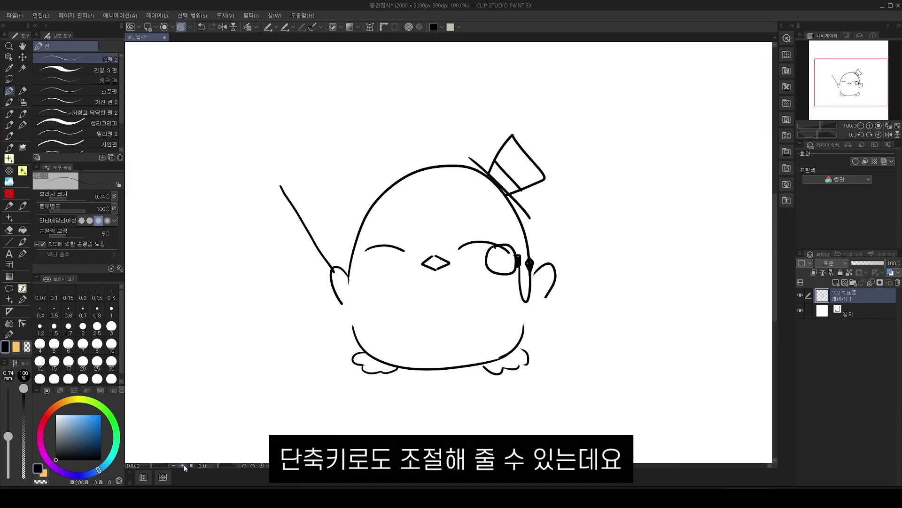
left_click(542, 324, "ctrl+alt")
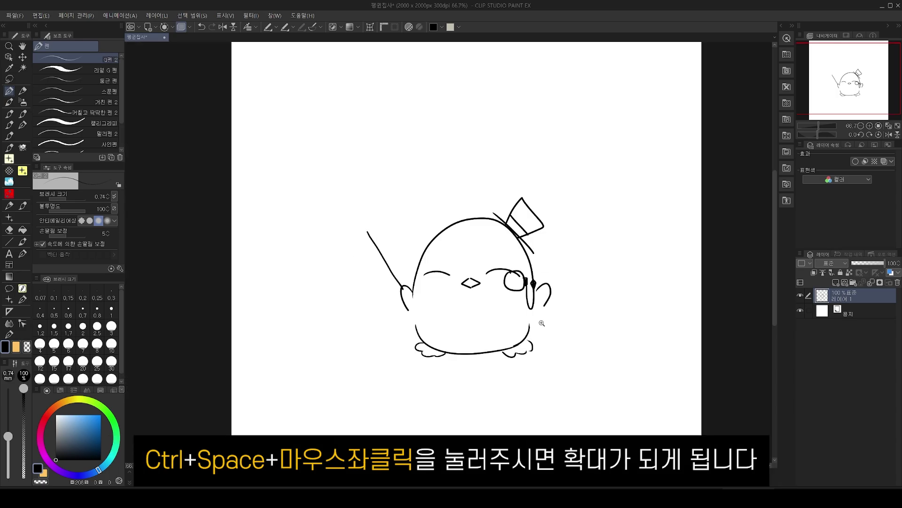
left_click(542, 324, "ctrl")
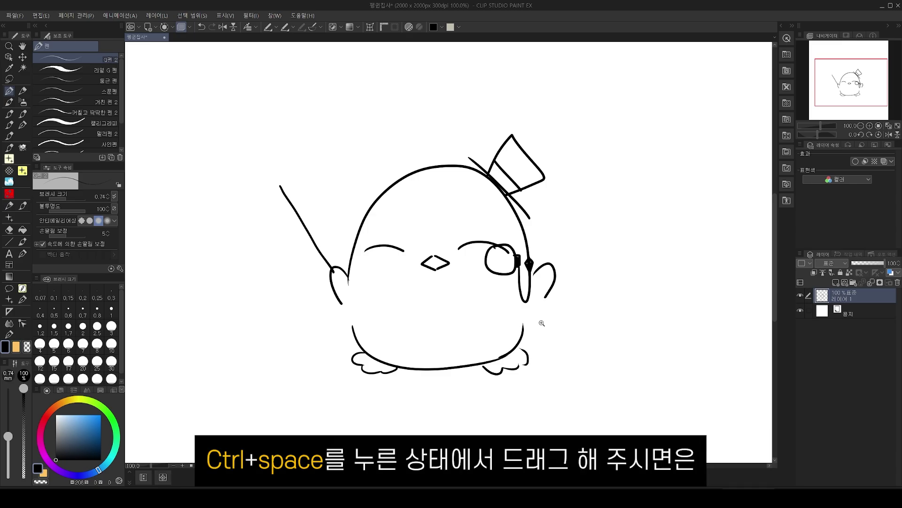
mouse_move(543, 312)
left_mouse_down()
mouse_move(559, 323)
mouse_move(517, 323)
mouse_move(533, 322)
left_mouse_up()
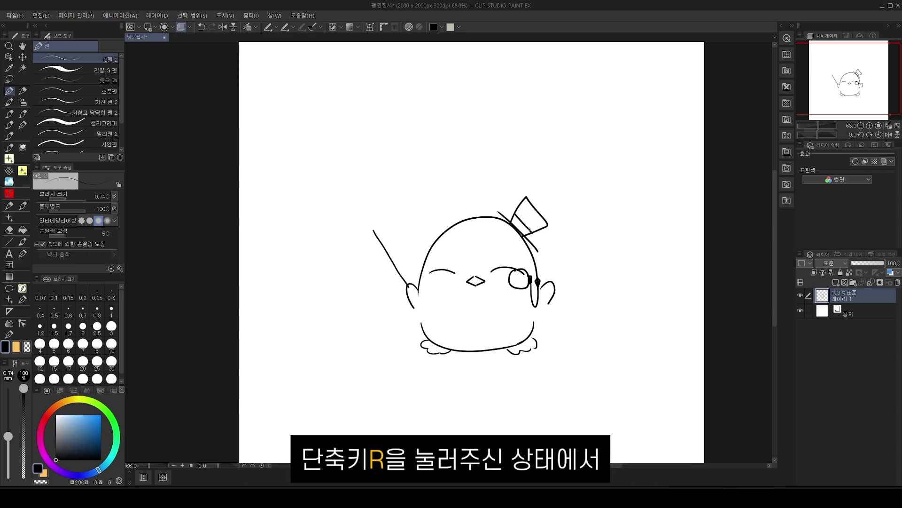
Rotate the canvas view about 41 degrees counterclockwise and turn it back upright to 0 degrees.
key("r")
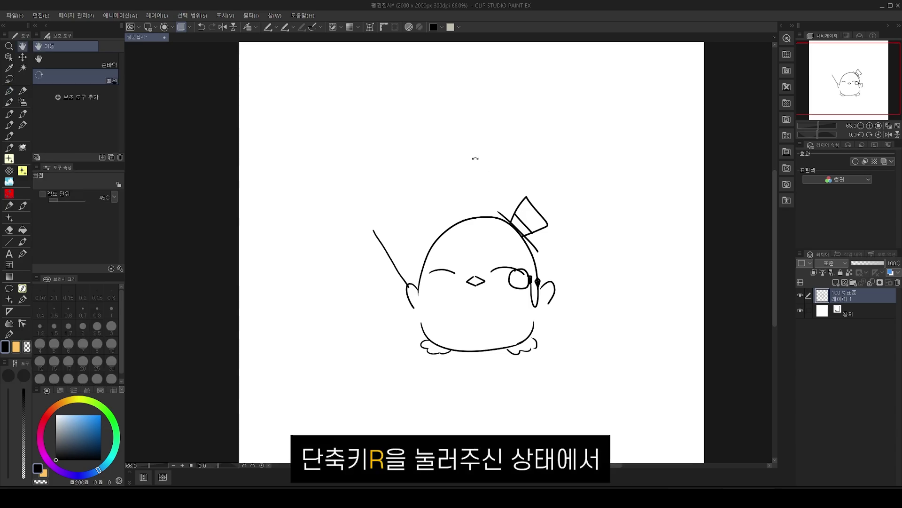
left_click_drag(481, 157, 407, 143)
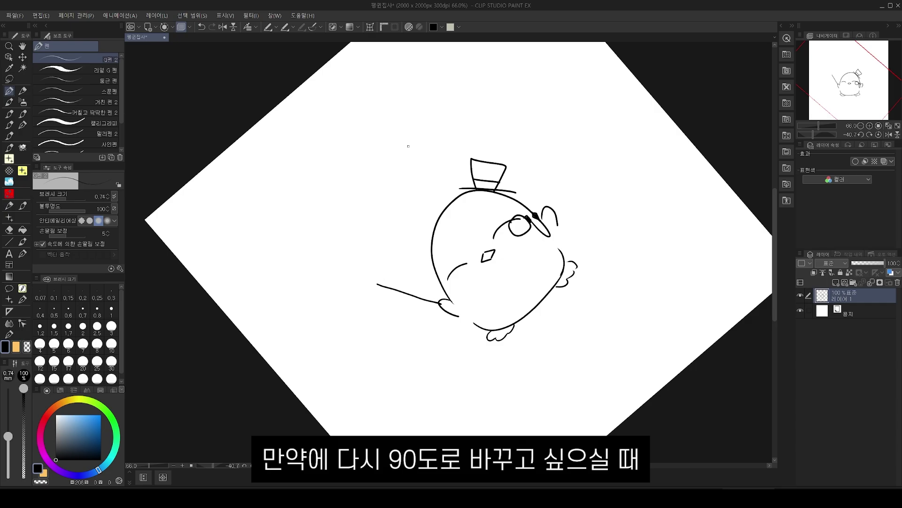
key("r")
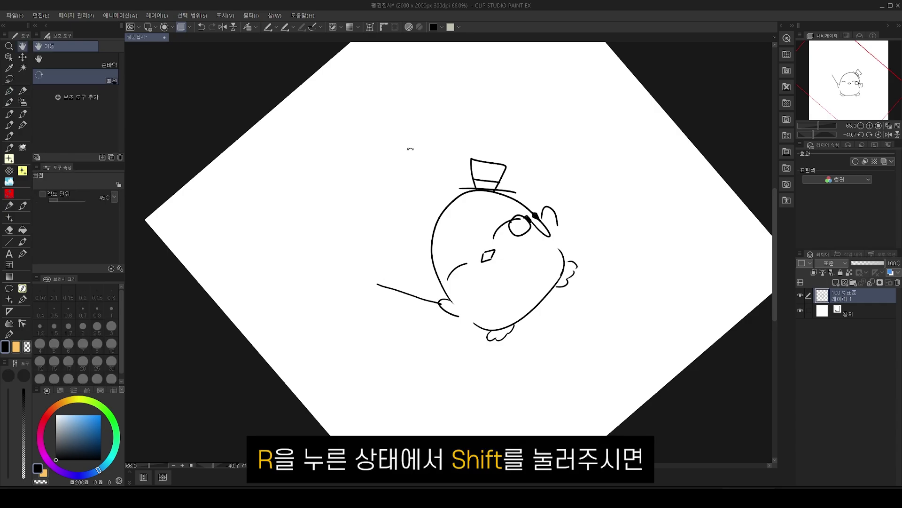
left_click_drag(411, 148, 451, 142)
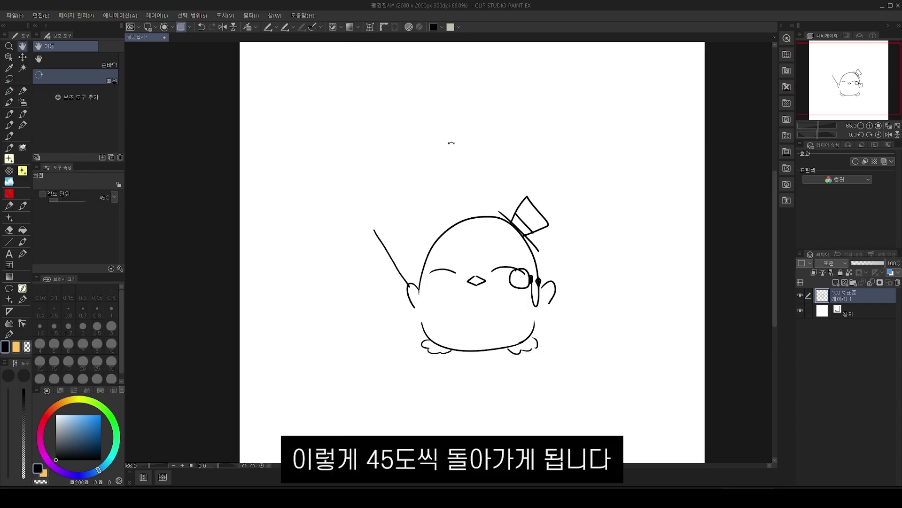
With the Eraser selected, mirror the canvas view horizontally and back, and flip it vertically.
key("e")
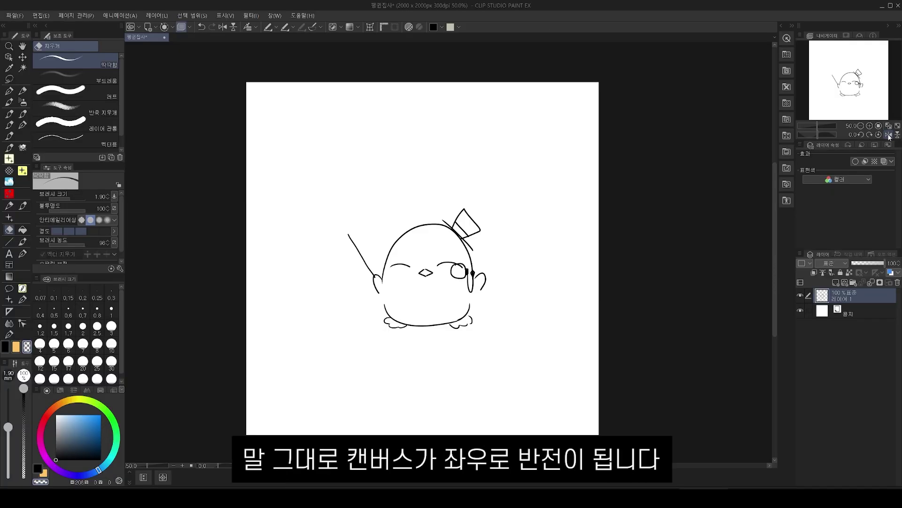
left_click(889, 134)
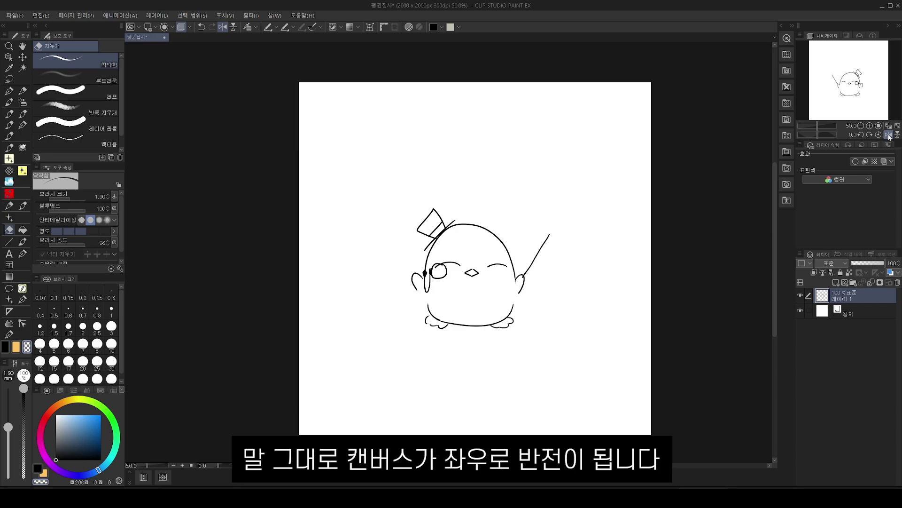
left_click(889, 135)
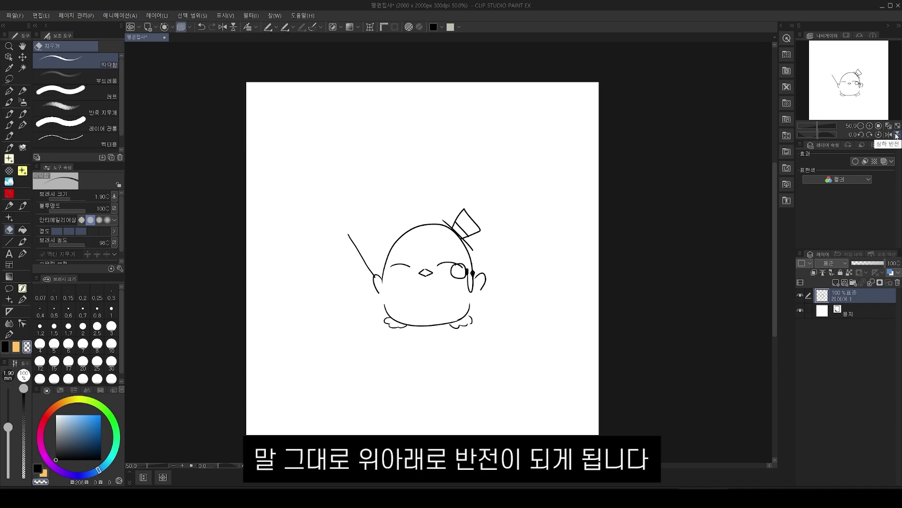
left_click(897, 135)
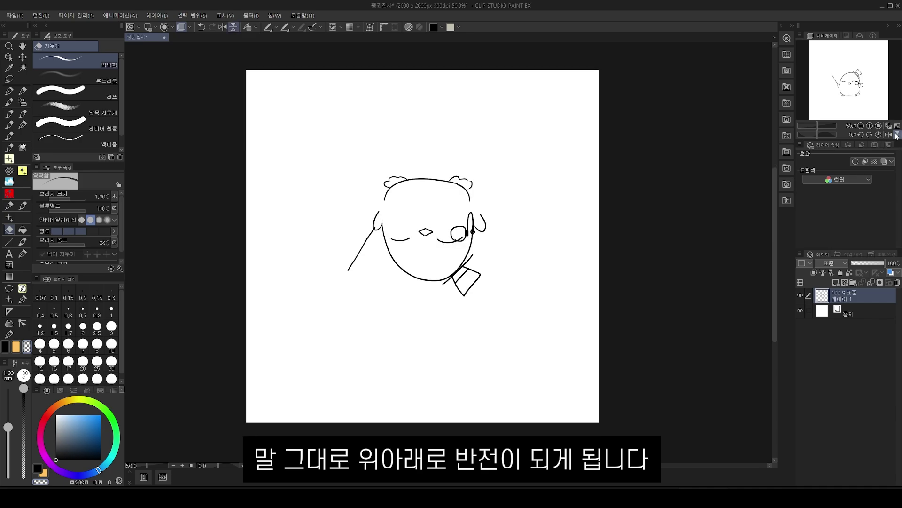
Flip the canvas view vertically back to upright and save the drawing as 펭귄집사 in CLIP STUDIO FORMAT.
left_click(897, 135)
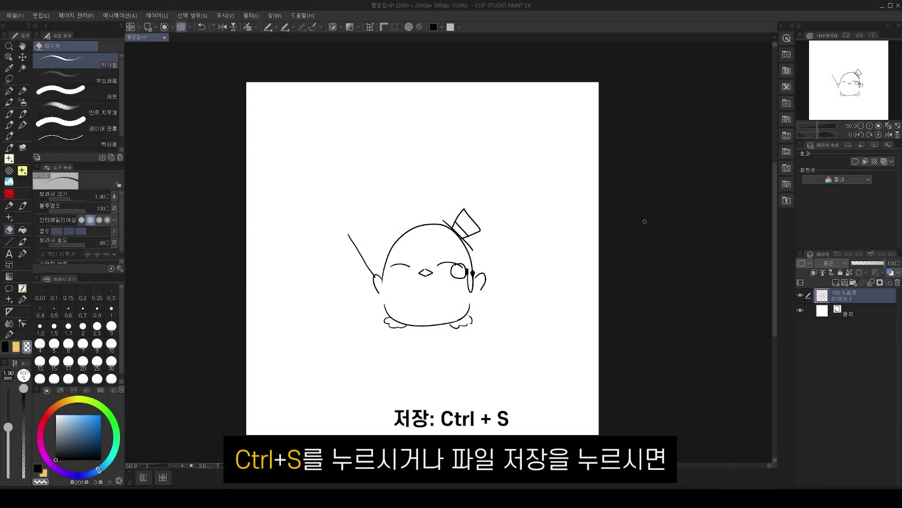
left_click(15, 16)
left_click(37, 91)
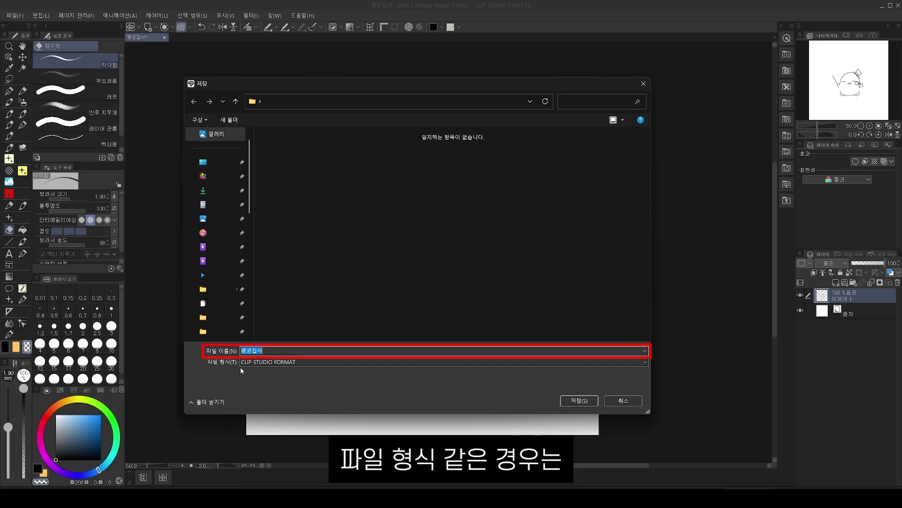
left_click(262, 363)
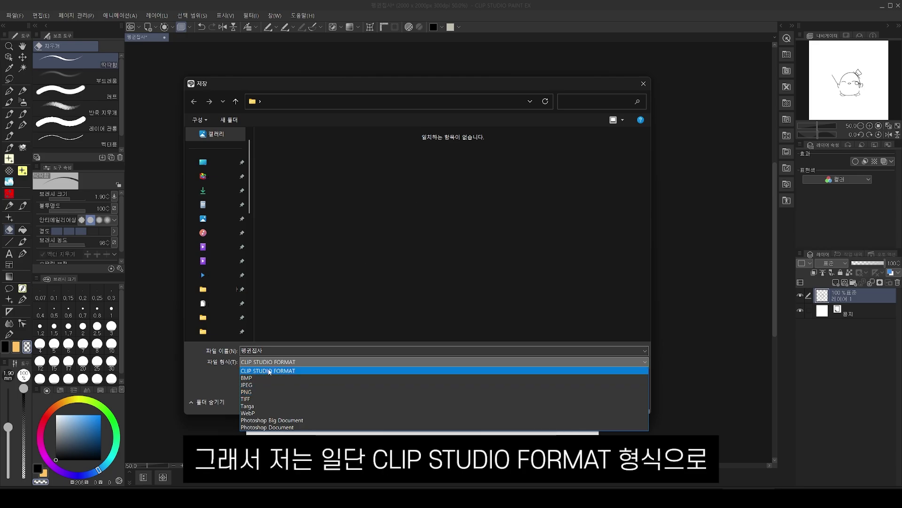
left_click(306, 370)
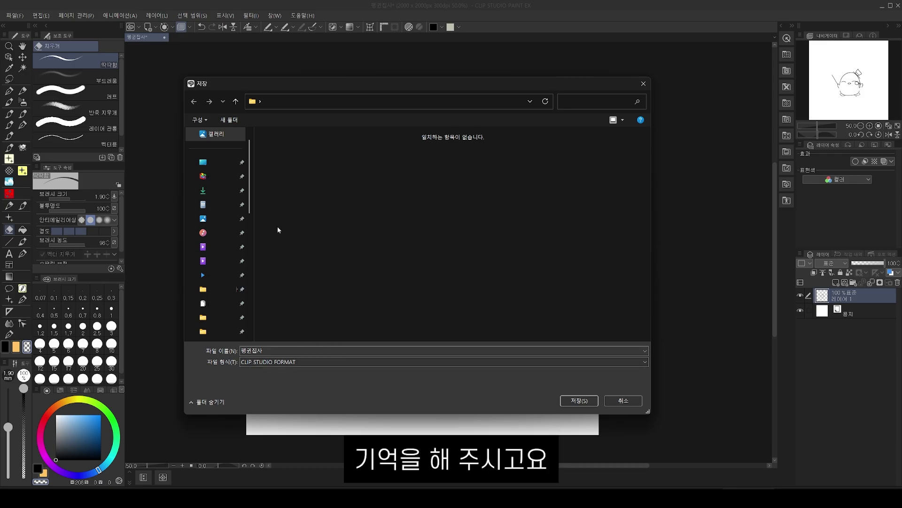
left_click(575, 401)
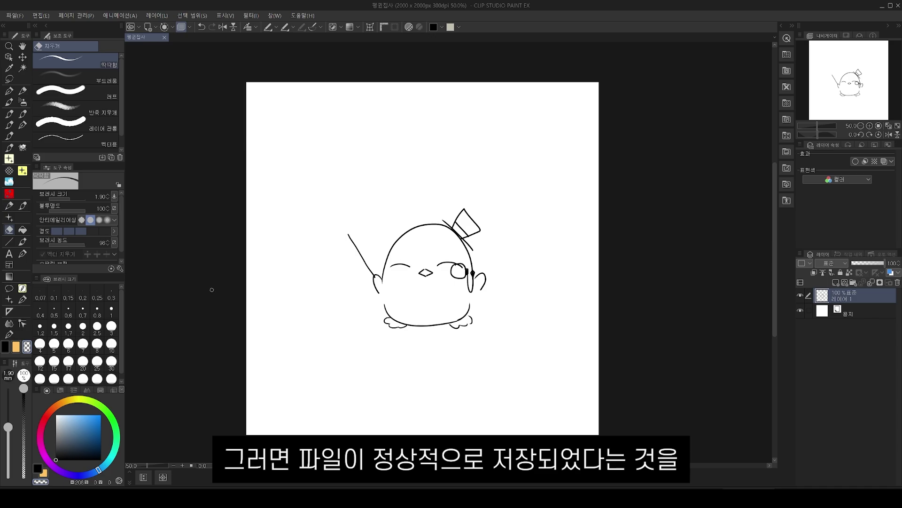
Close the canvas and reopen the saved 펭귄집사 file.
key("ctrl+w")
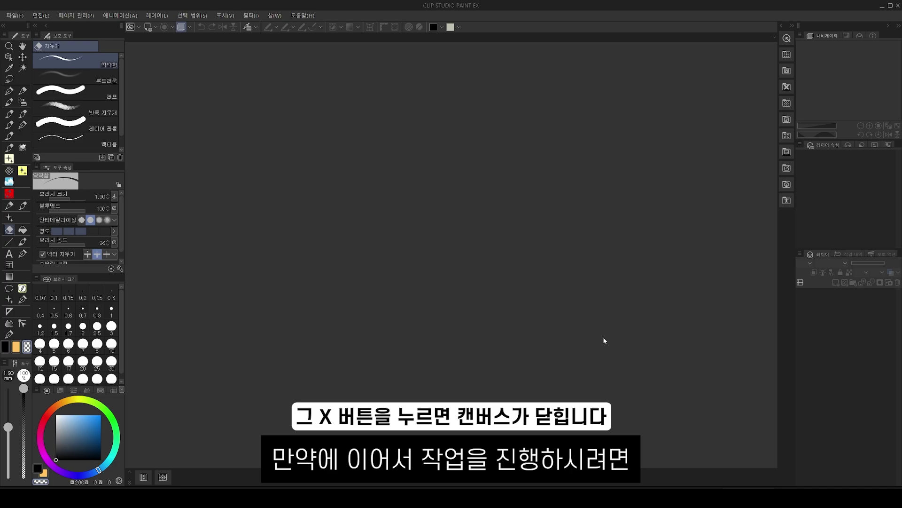
key("ctrl+o")
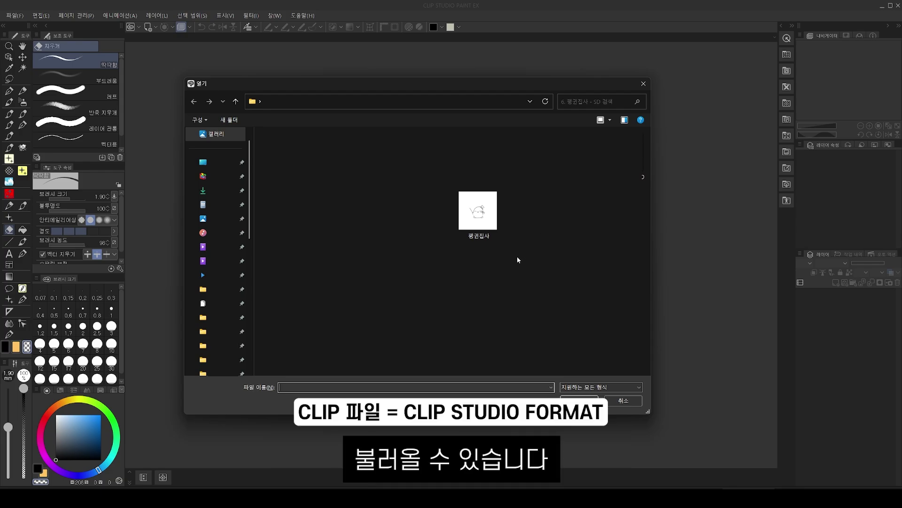
left_click(478, 211)
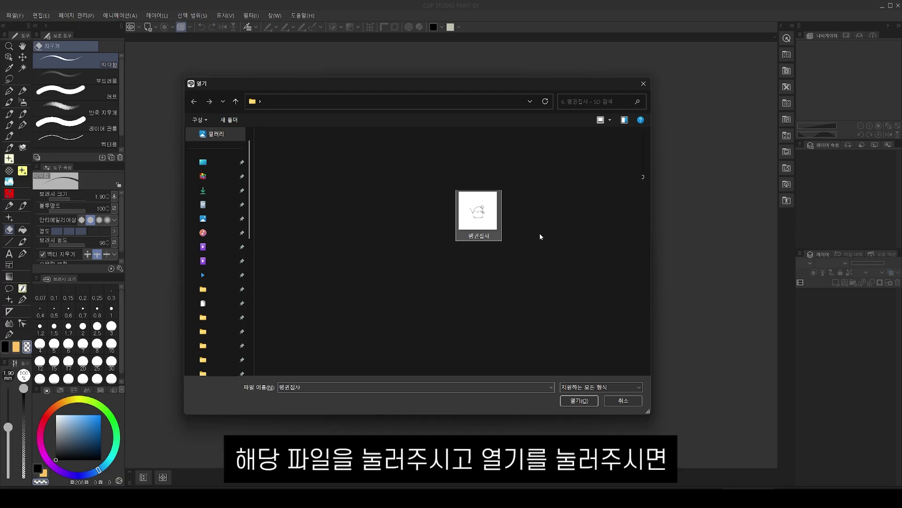
left_click(577, 402)
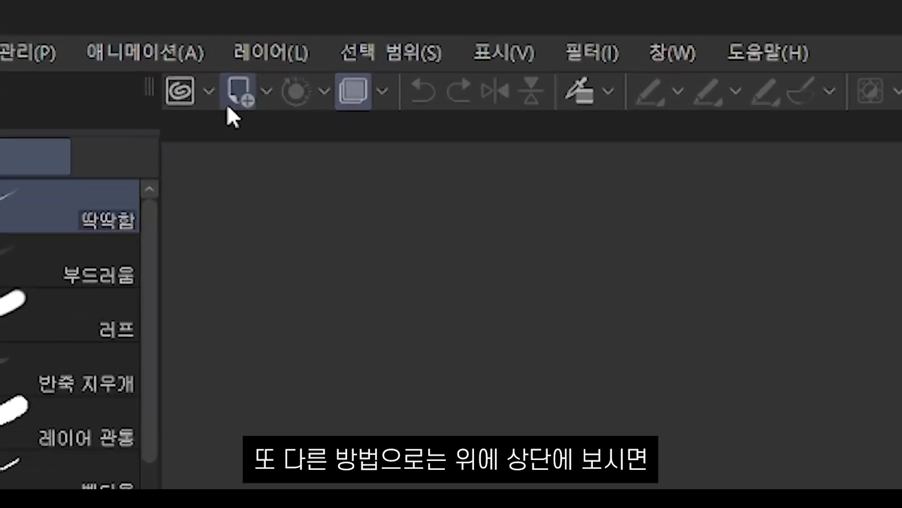
Switch to CLIP STUDIO and open the 펭귄집사 work from the list of works in PAINT.
left_click(209, 94)
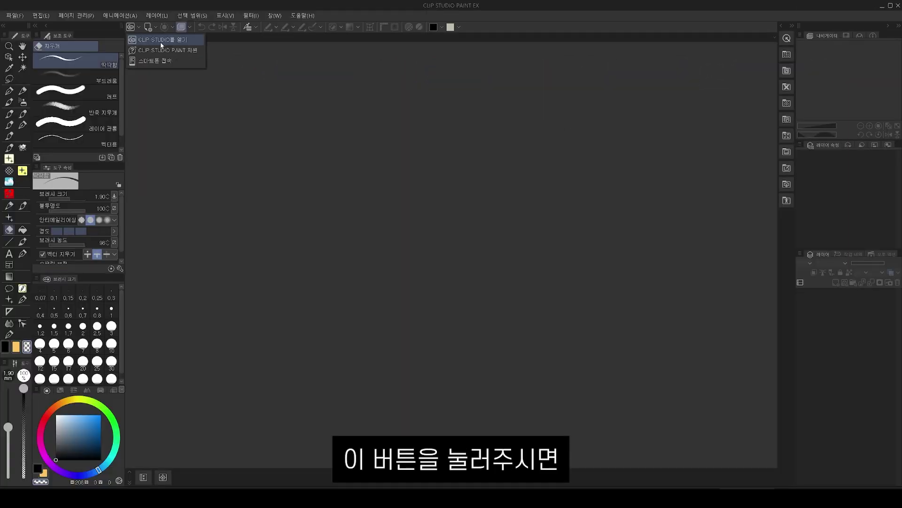
left_click(350, 193)
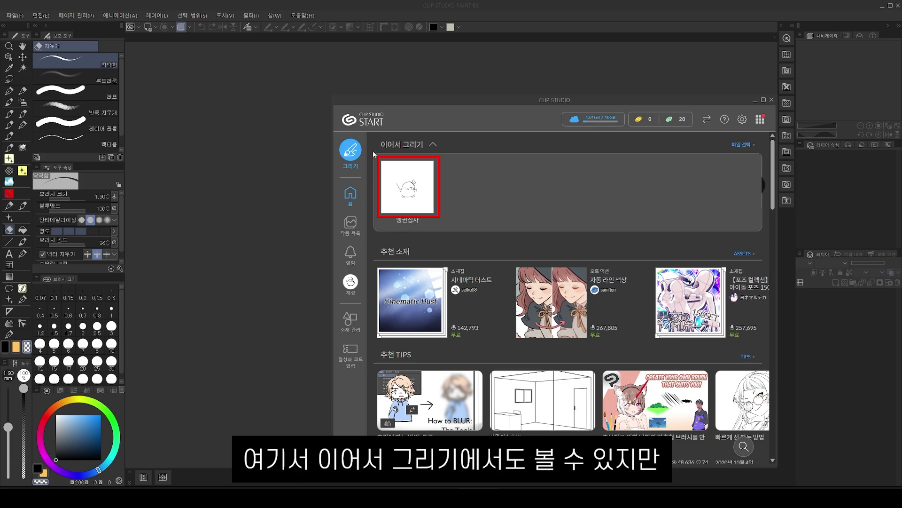
left_click(351, 225)
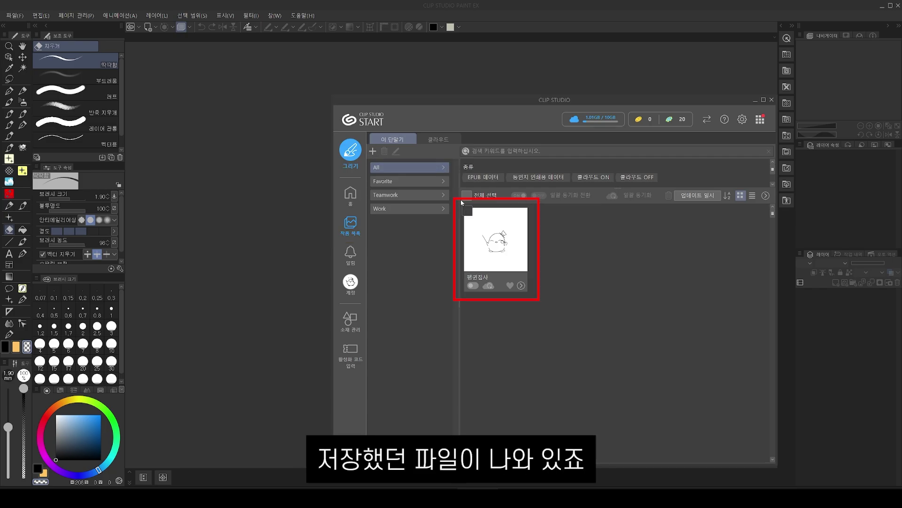
left_click(522, 285)
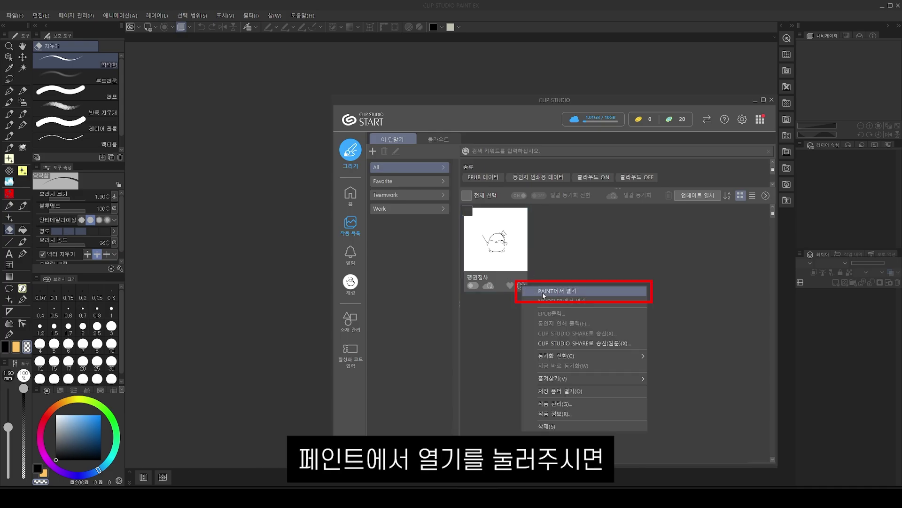
left_click(544, 292)
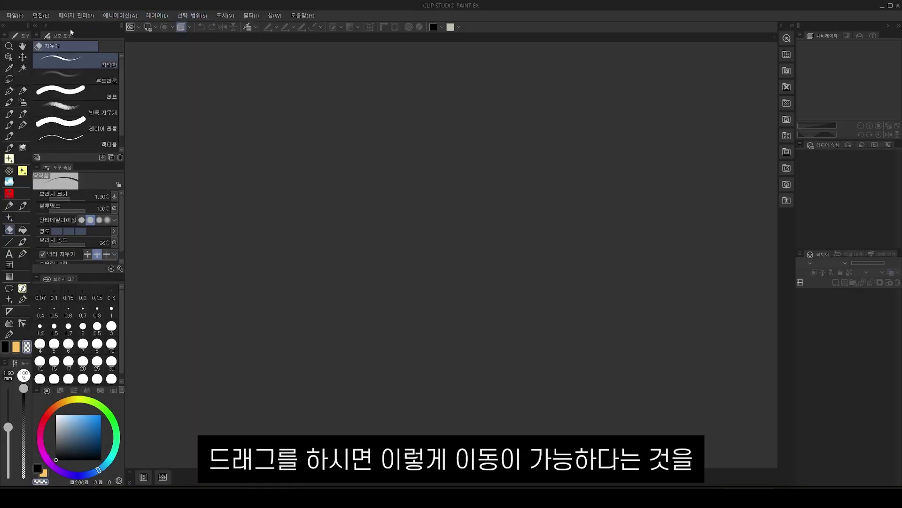
Dock the Tool and Sub Tool palettes as neighbouring columns between the canvas area and the material palette icons.
left_click_drag(61, 35, 461, 81)
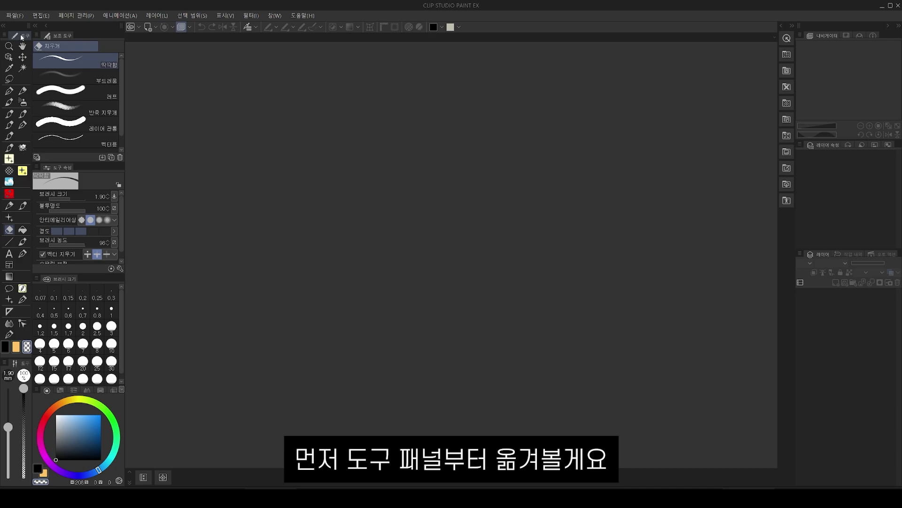
left_click_drag(21, 36, 775, 108)
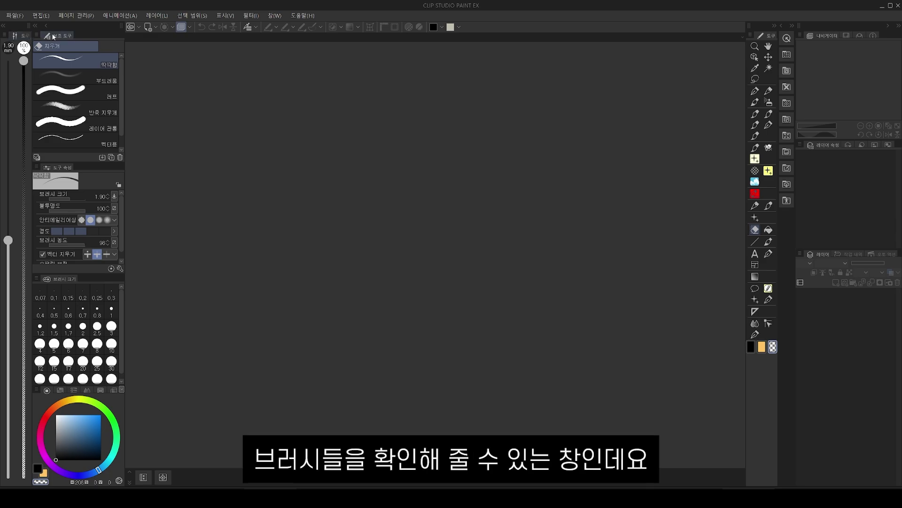
left_click_drag(53, 37, 776, 179)
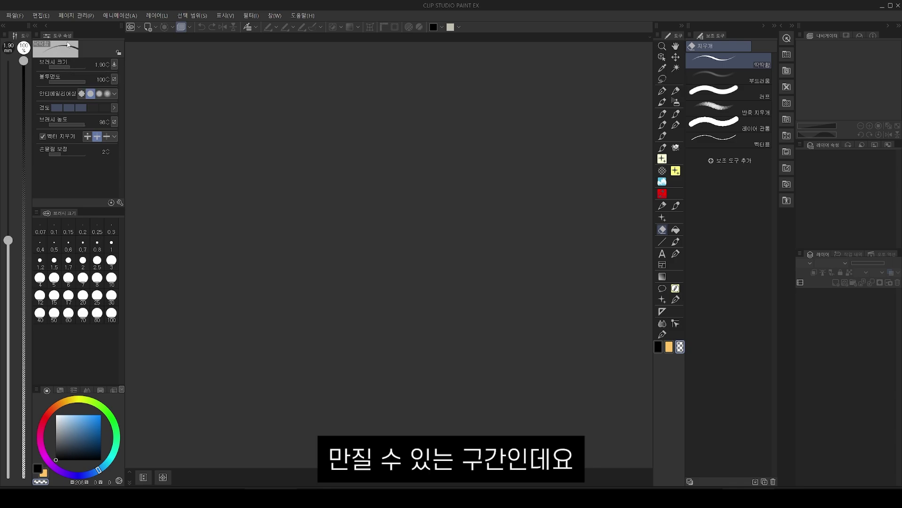
Dock the Tool Property palette beneath Sub Tool, enlarge it, and group the Brush Size palette with it.
left_click_drag(60, 37, 720, 484)
left_click_drag(732, 312, 735, 174)
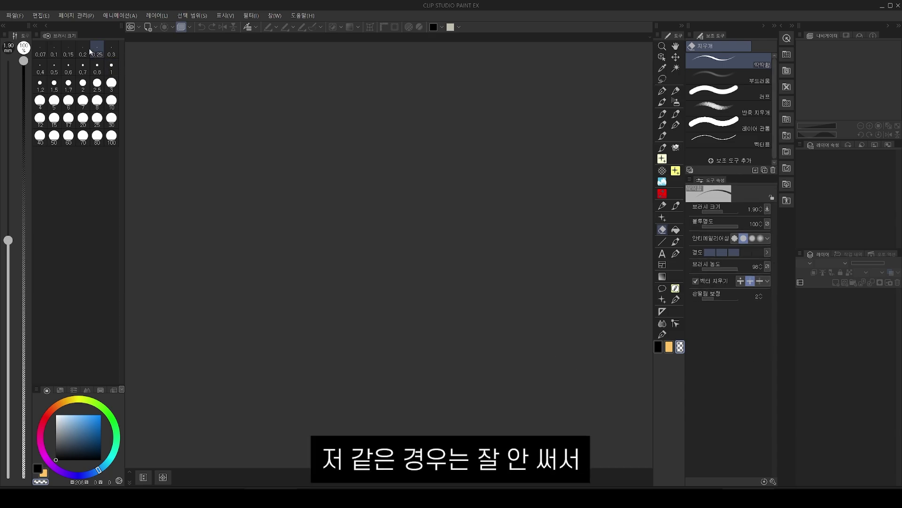
mouse_move(69, 37)
left_mouse_down()
mouse_move(698, 203)
mouse_move(732, 180)
left_mouse_up()
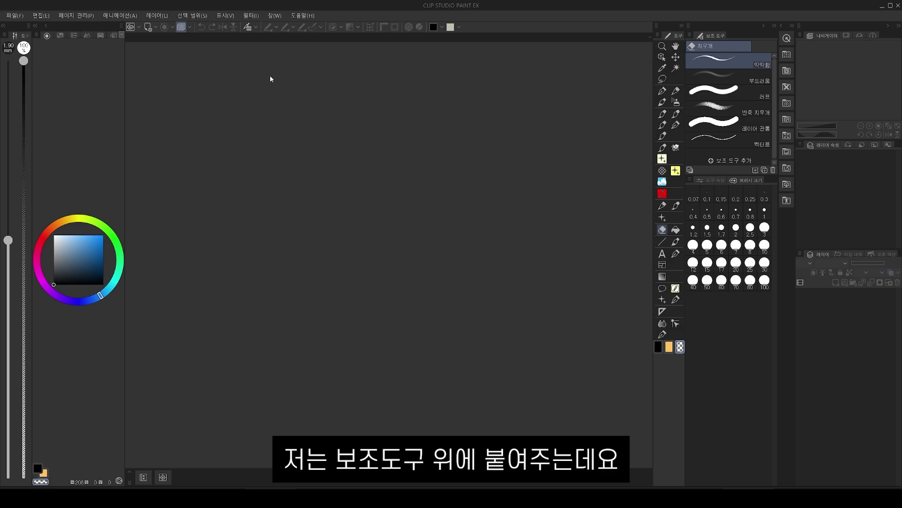
Dock the Color Wheel palette group above Sub Tool and adjust the heights of the stacked palettes.
mouse_move(63, 24)
left_mouse_down()
mouse_move(264, 106)
mouse_move(504, 134)
mouse_move(701, 70)
mouse_move(728, 30)
left_mouse_up()
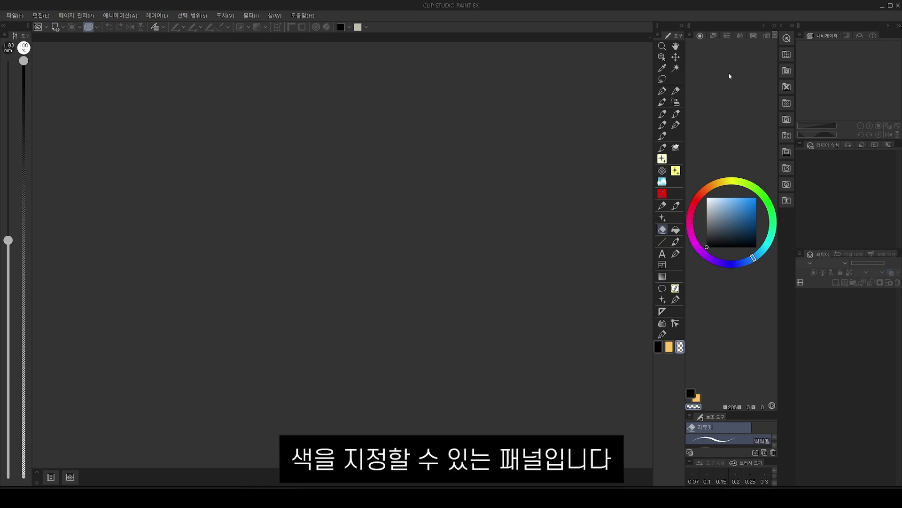
left_click_drag(743, 411, 748, 144)
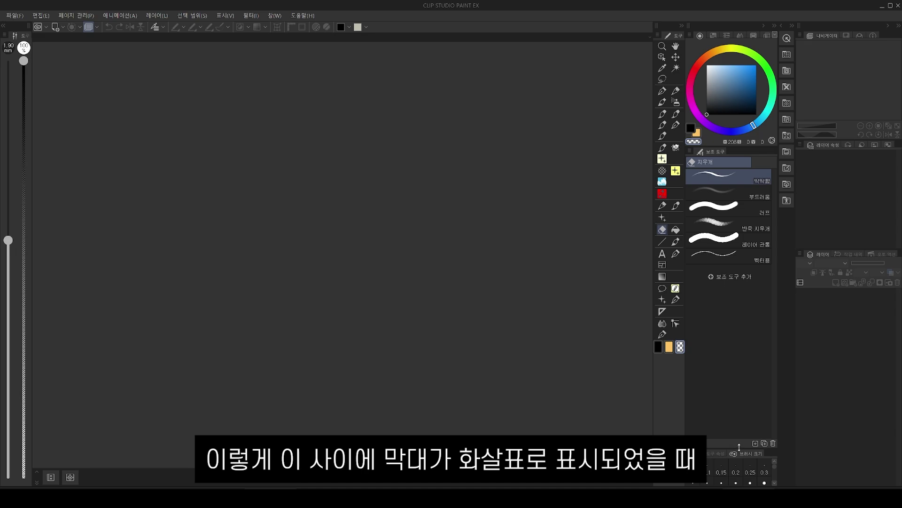
left_click_drag(739, 447, 739, 289)
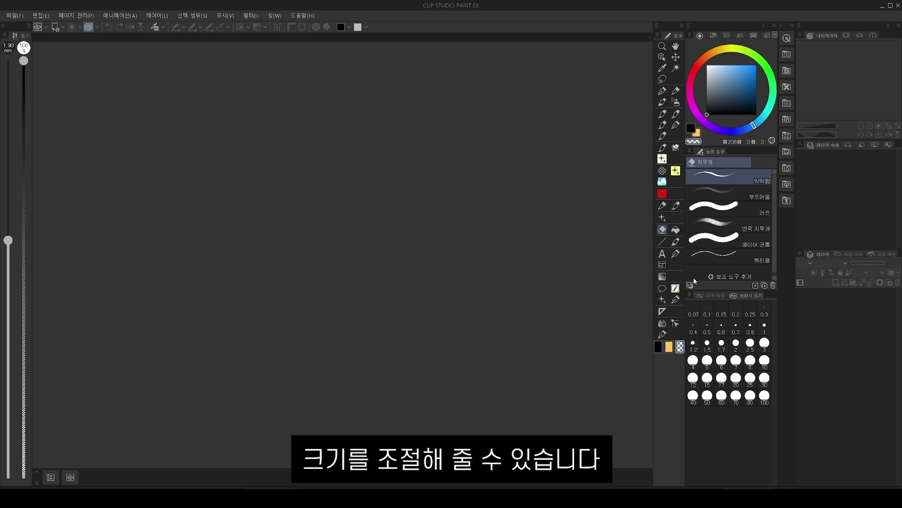
Move the Tool Slider palette under the Tool palette, regroup it with Tool Property, and bring Tool Property to the front.
left_click_drag(32, 41, 51, 41)
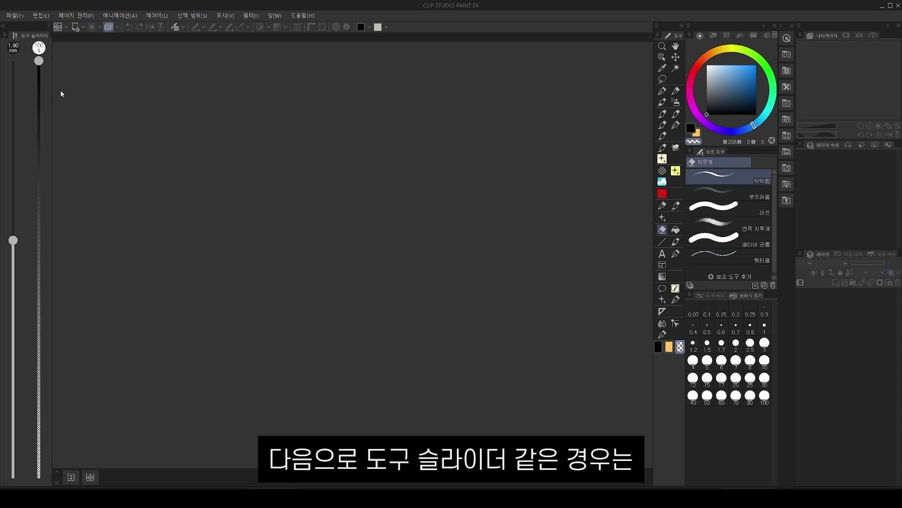
left_click(712, 295)
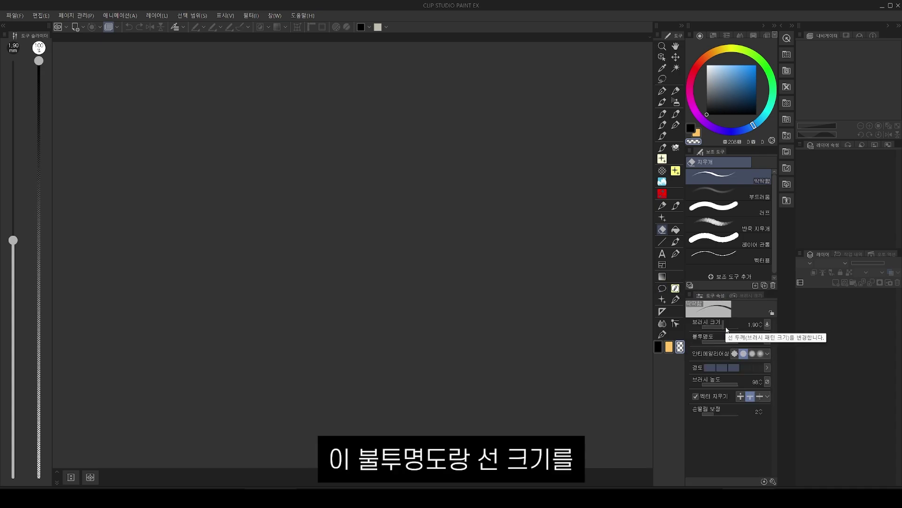
left_click_drag(26, 36, 670, 483)
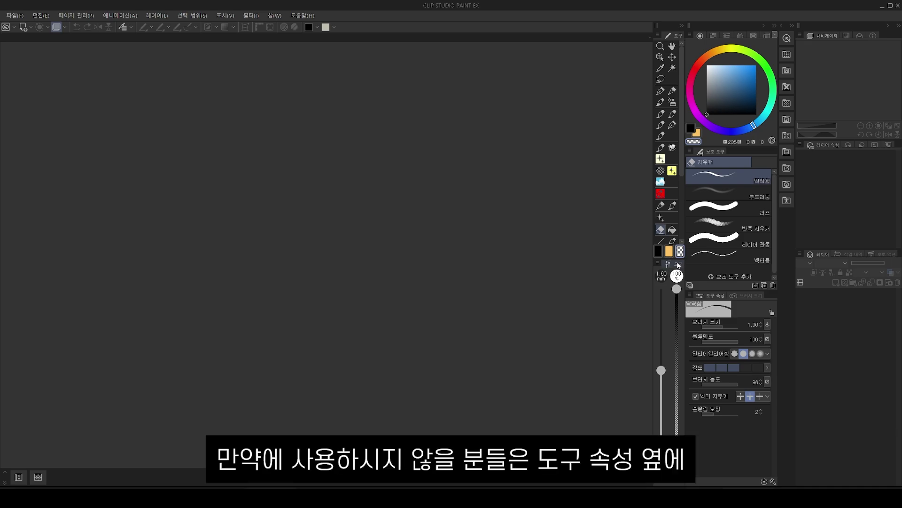
left_click_drag(678, 266, 731, 299)
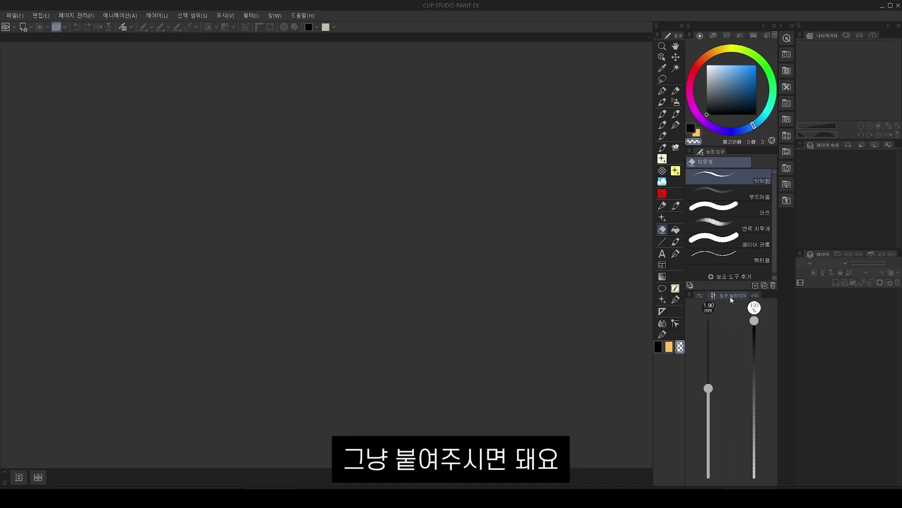
left_click(698, 297)
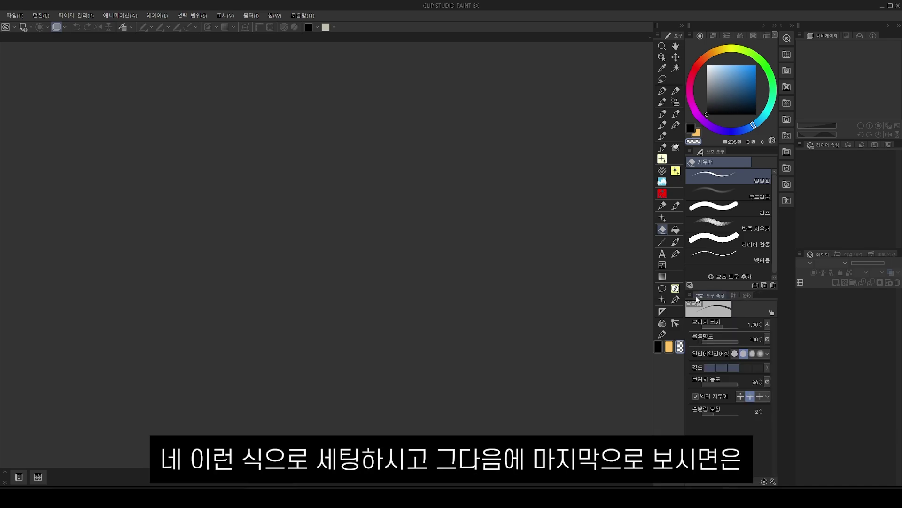
Show the Color Slider palette, widen its column slightly, and switch the sliders to HSV.
left_click(727, 36)
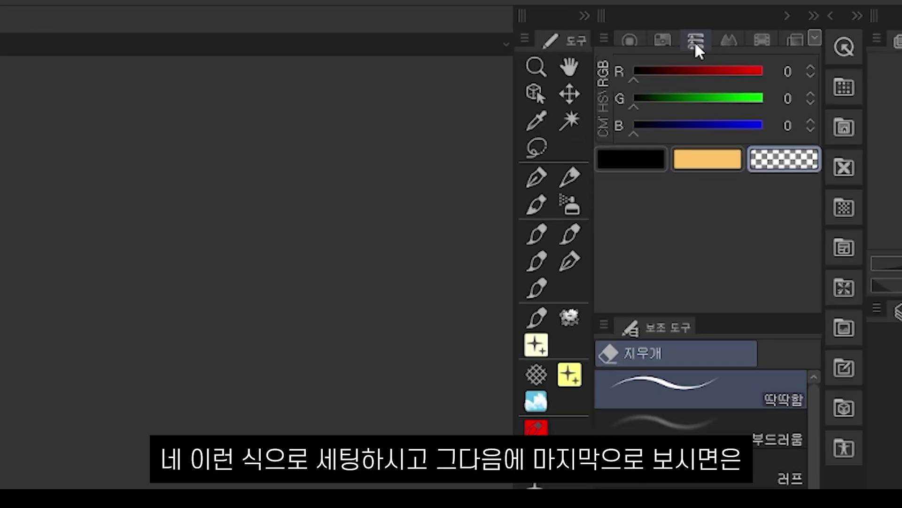
left_click_drag(593, 47, 480, 47)
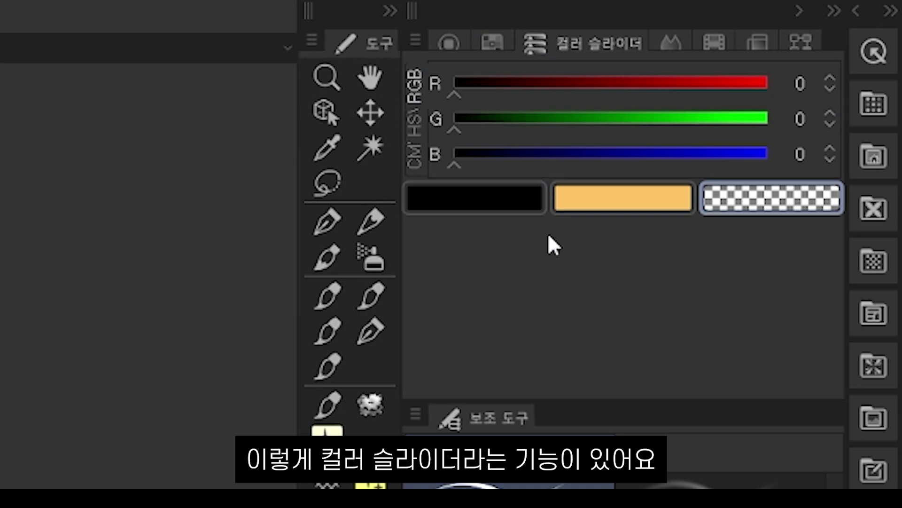
left_click(416, 119)
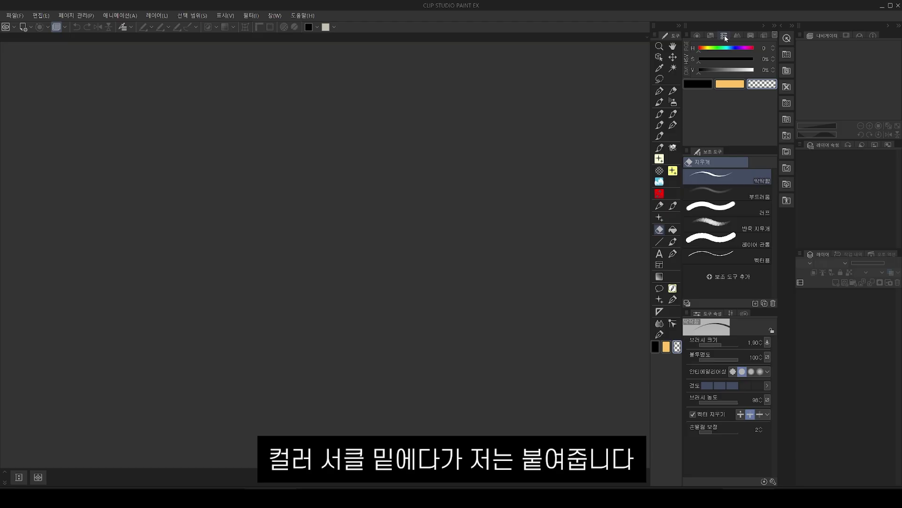
Dock the Color Slider beneath the Color Wheel, shorten it, and give the Sub Tool palette more height.
left_click_drag(724, 35, 729, 152)
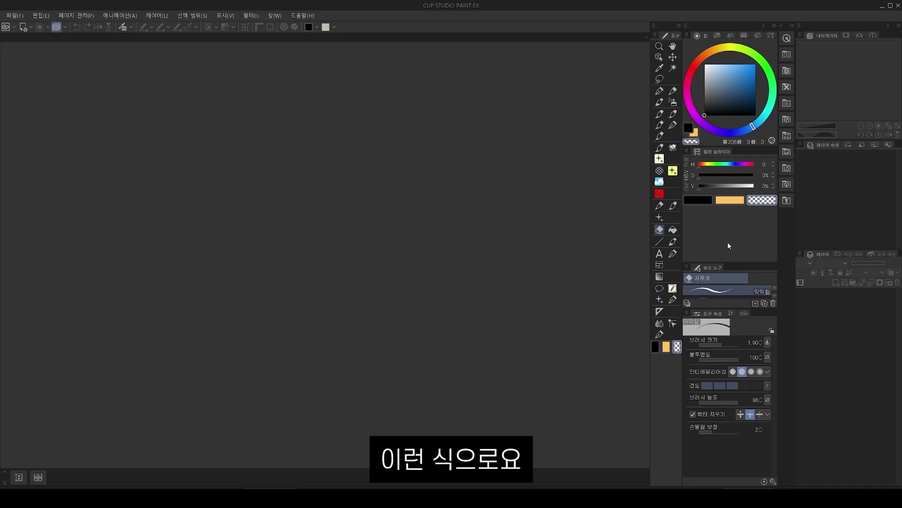
left_click_drag(728, 263, 728, 194)
left_click_drag(748, 306, 751, 324)
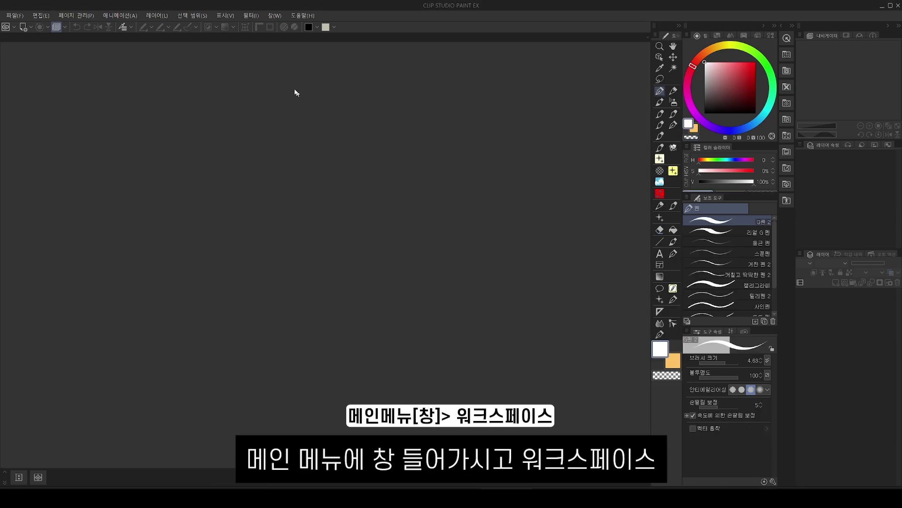
Register the current palette arrangement as a workspace named 펭귄집사.
left_click(275, 19)
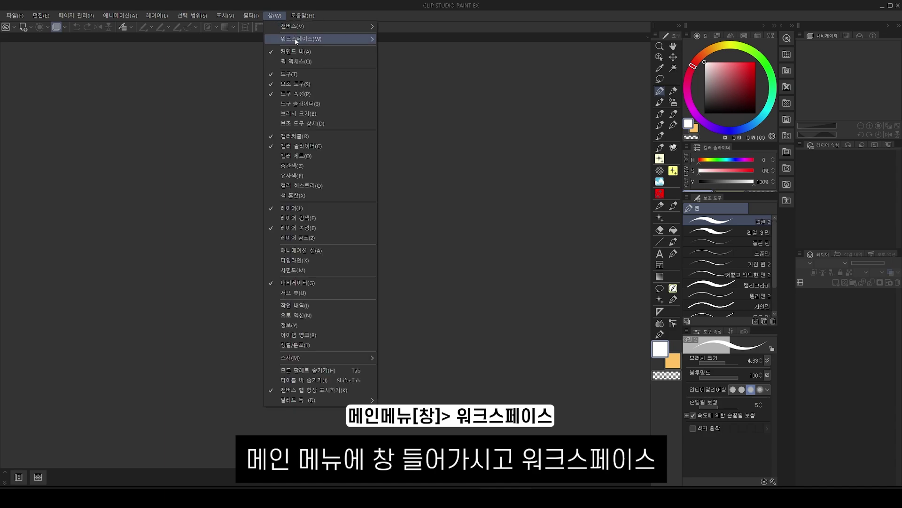
mouse_move(296, 42)
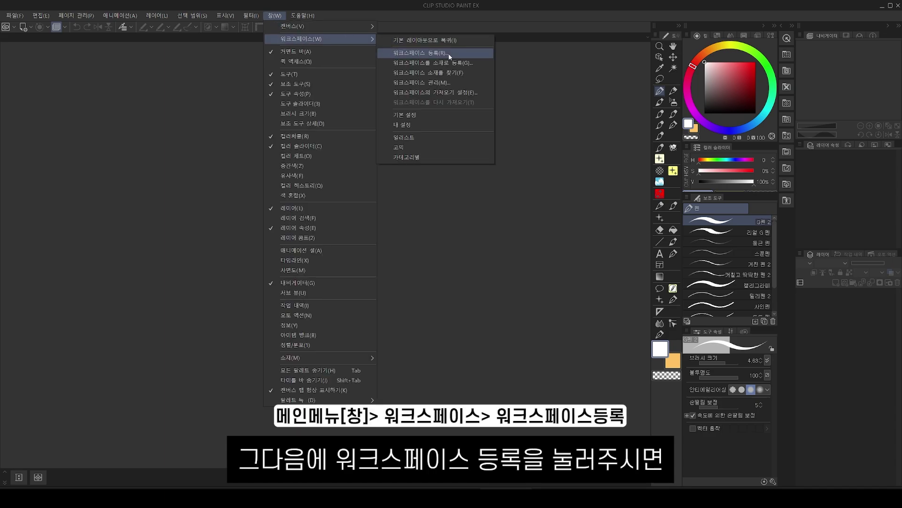
left_click(474, 56)
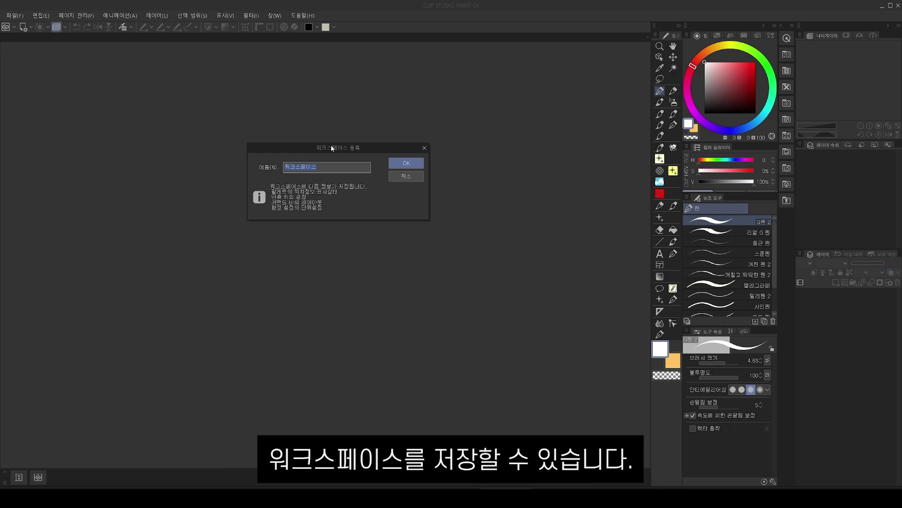
key("BackSpace")
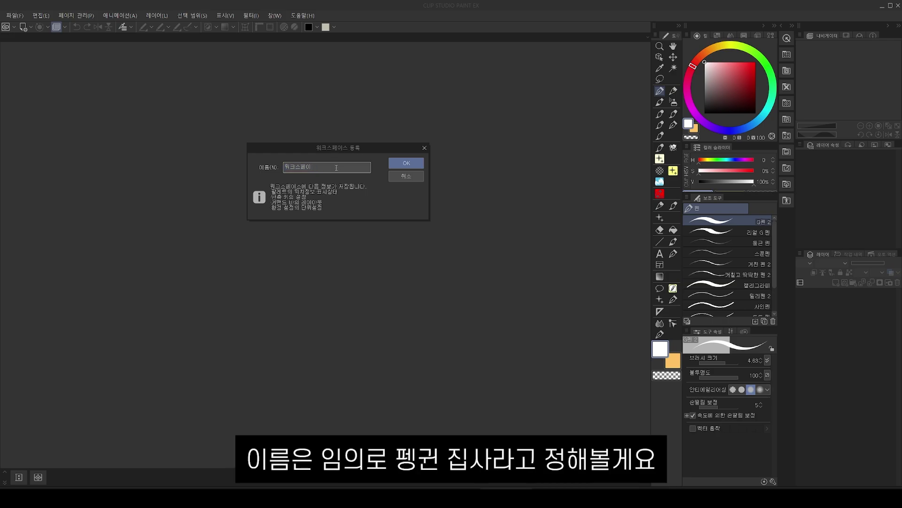
type("펭")
left_click(416, 167)
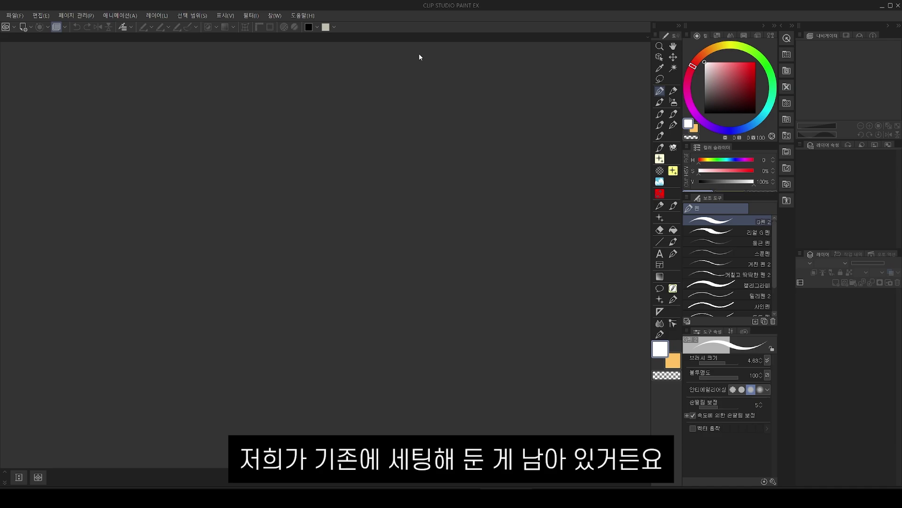
Register the current palette arrangement again as a second workspace named 펭귄집사 초기화.
left_click(275, 16)
mouse_move(289, 40)
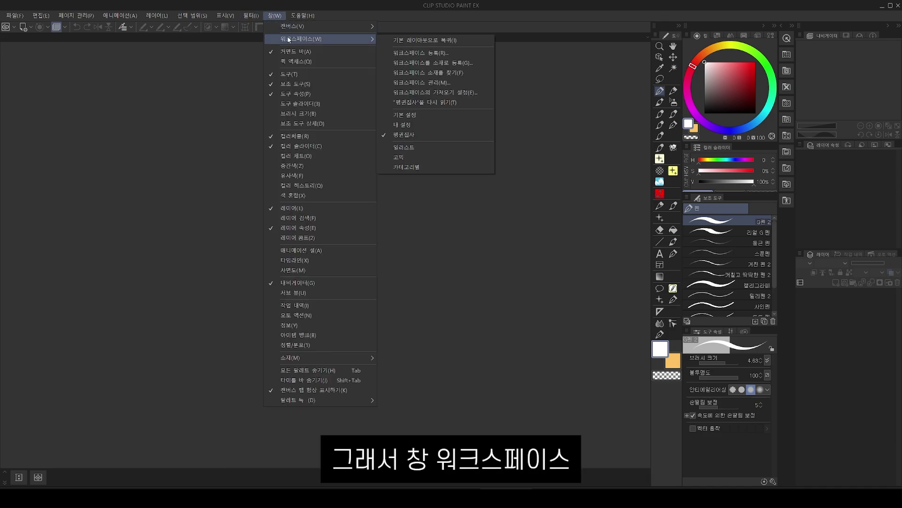
left_click(451, 53)
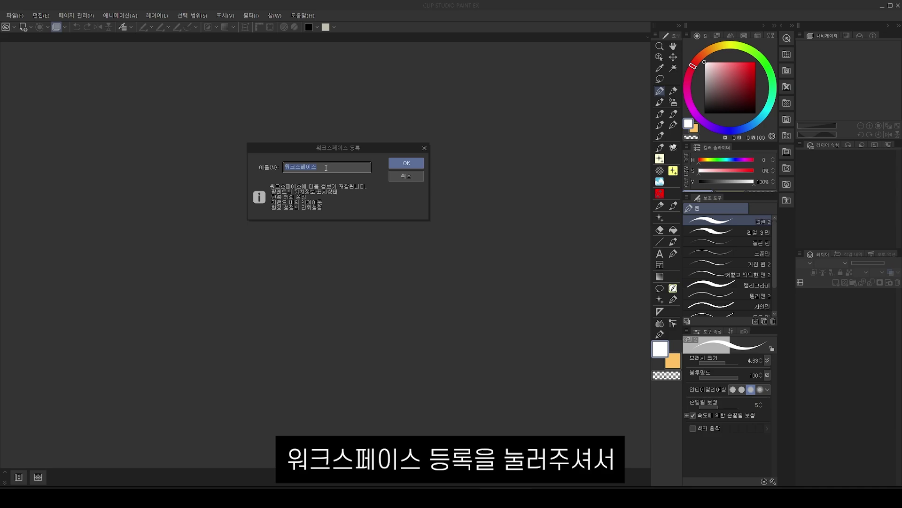
type("펭귄집사 초")
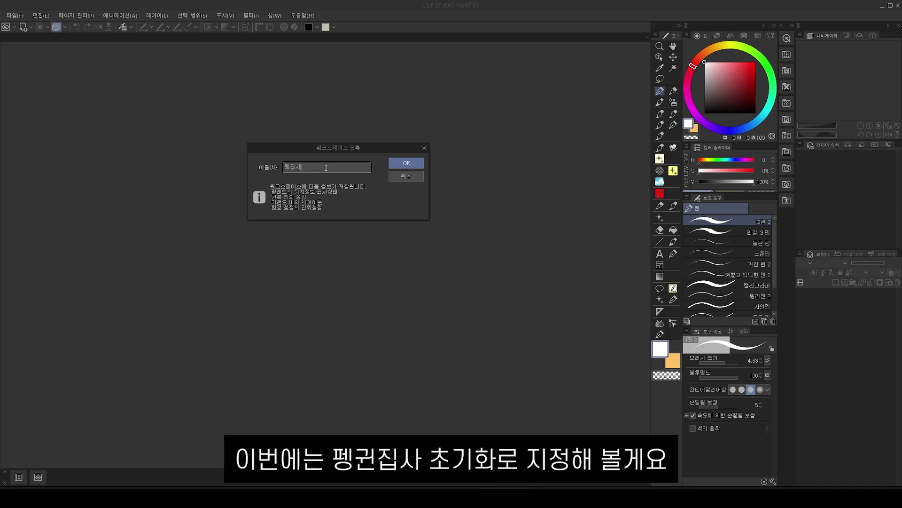
type("기화")
left_click(418, 163)
Reset the workspace to the program's basic palette layout.
left_click(270, 15)
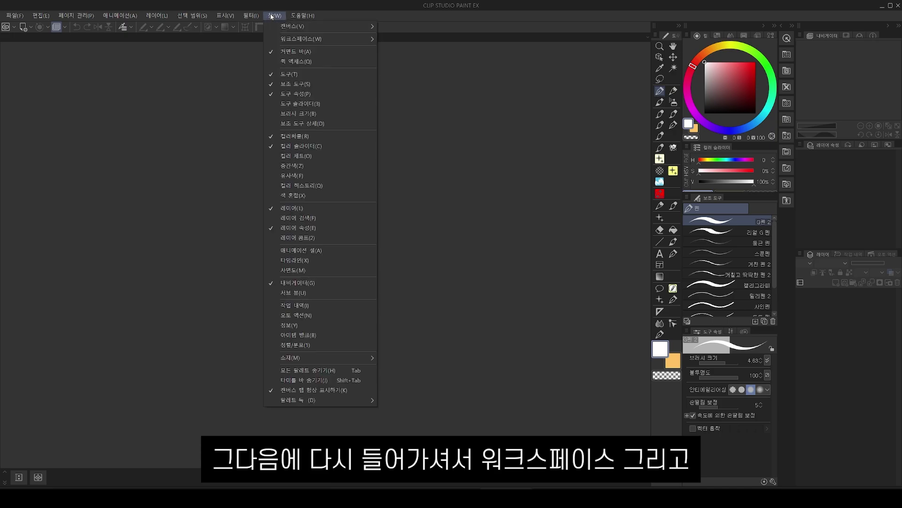
mouse_move(285, 39)
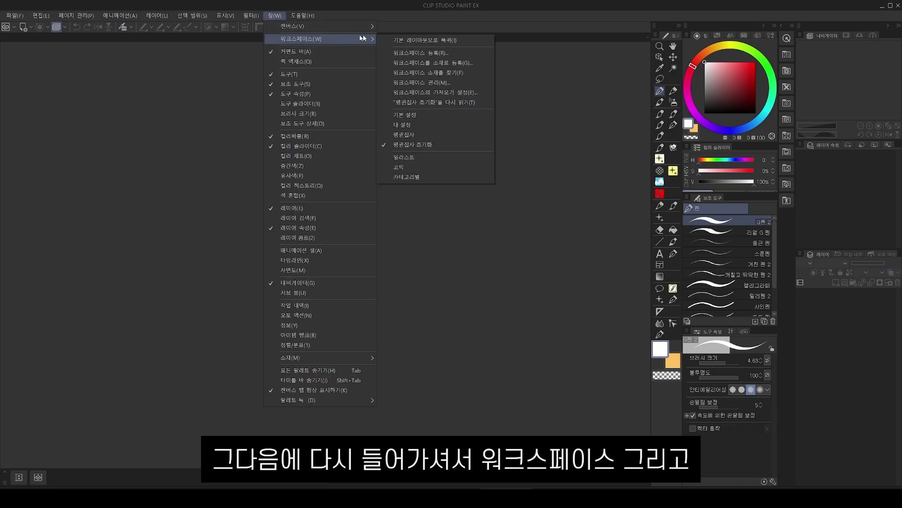
left_click(476, 41)
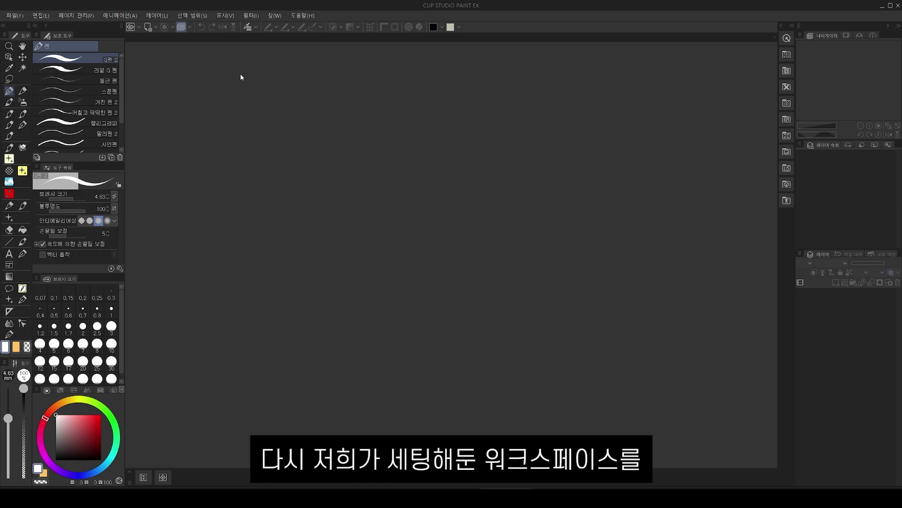
Load the registered workspace 펭귄집사, importing its shortcut, command bar and unit settings as well.
left_click(274, 15)
mouse_move(301, 39)
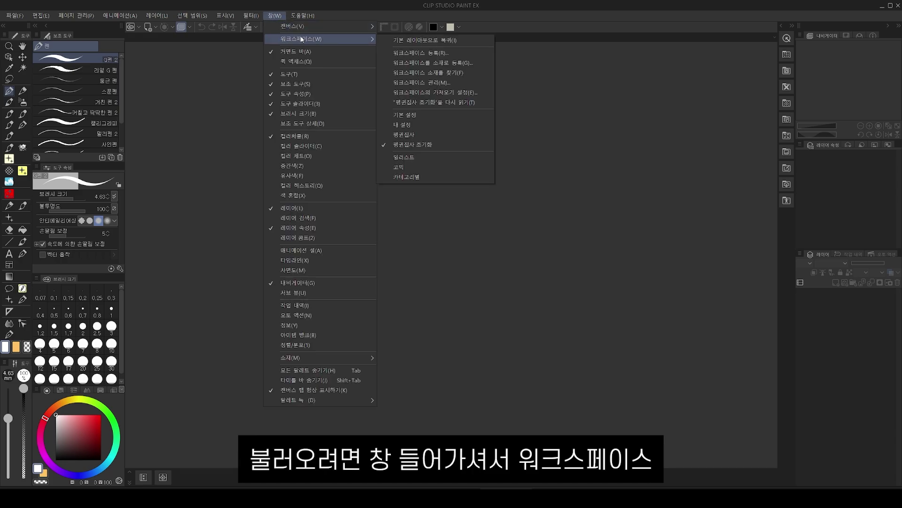
left_click(443, 136)
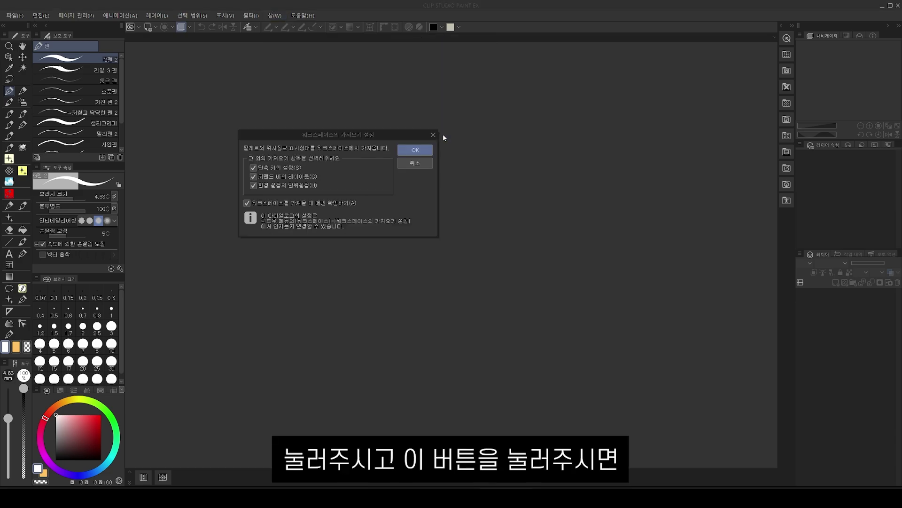
left_click(425, 150)
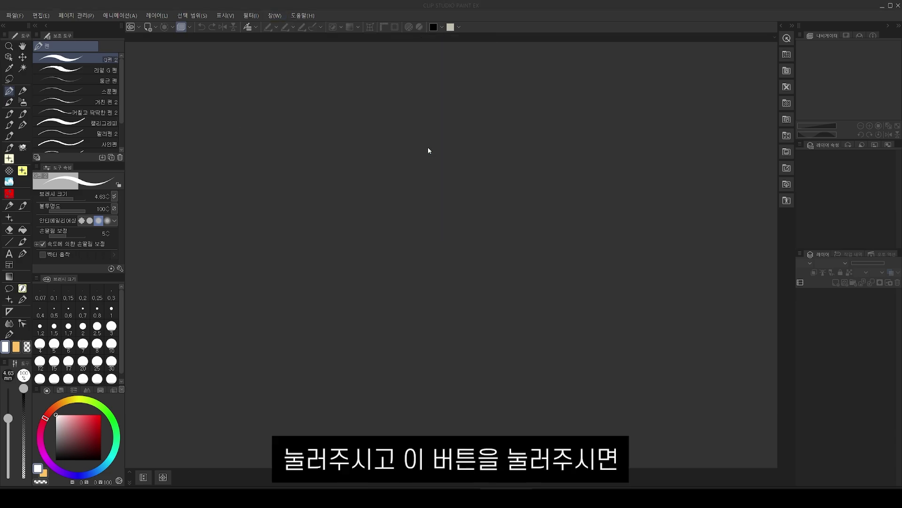